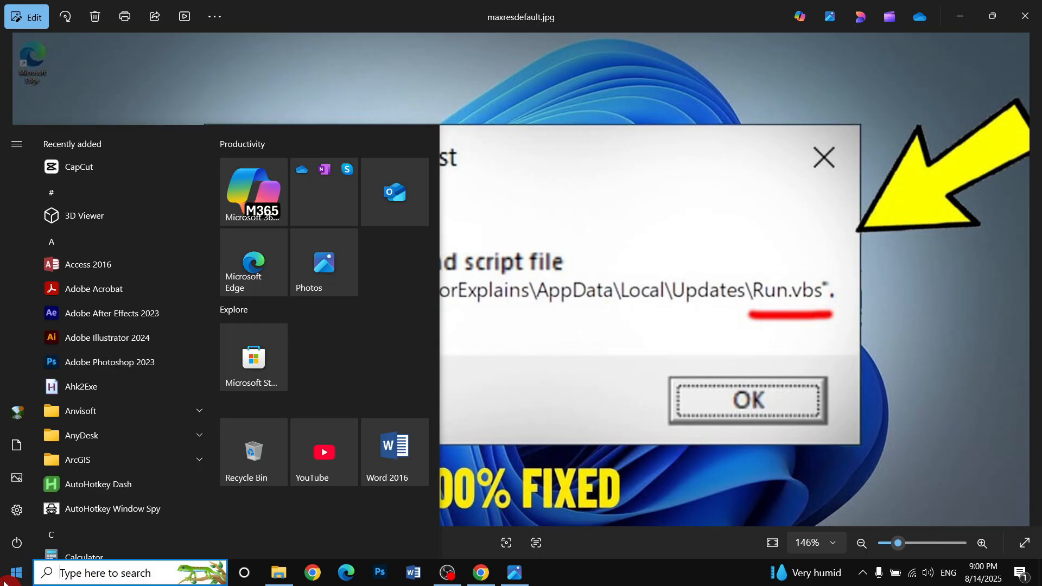
Search for and open Windows Security, then go to Virus & threat protection.
{"action": "type", "text": "secu"}
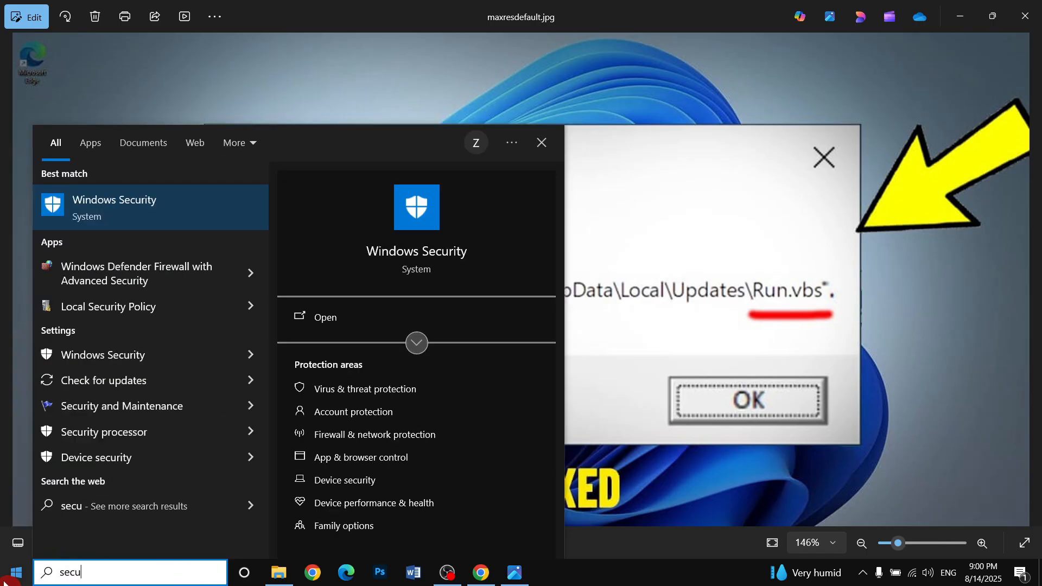
{"action": "left_click", "coordinate": [158, 219]}
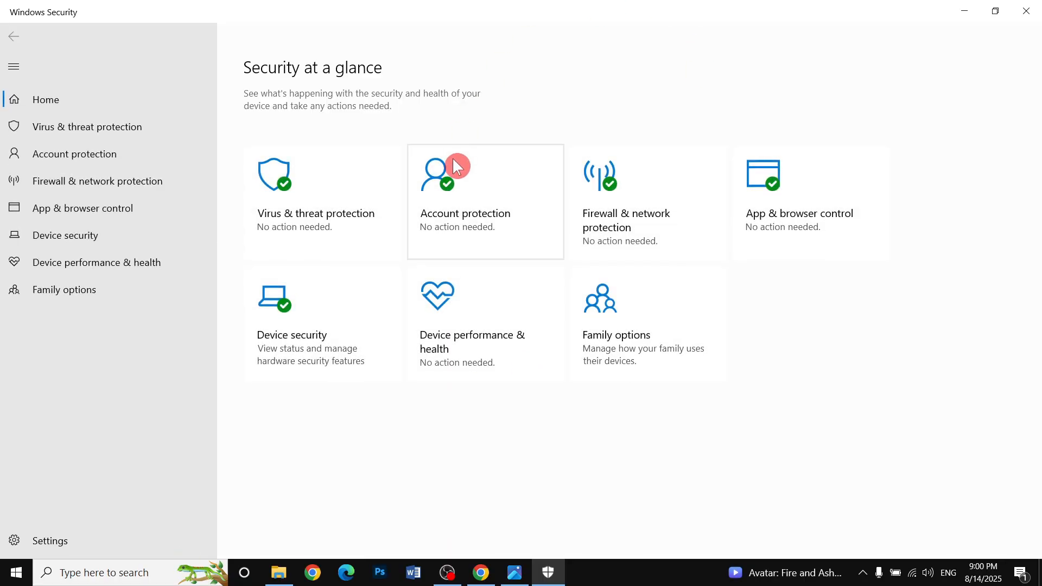
{"action": "left_click", "coordinate": [324, 199]}
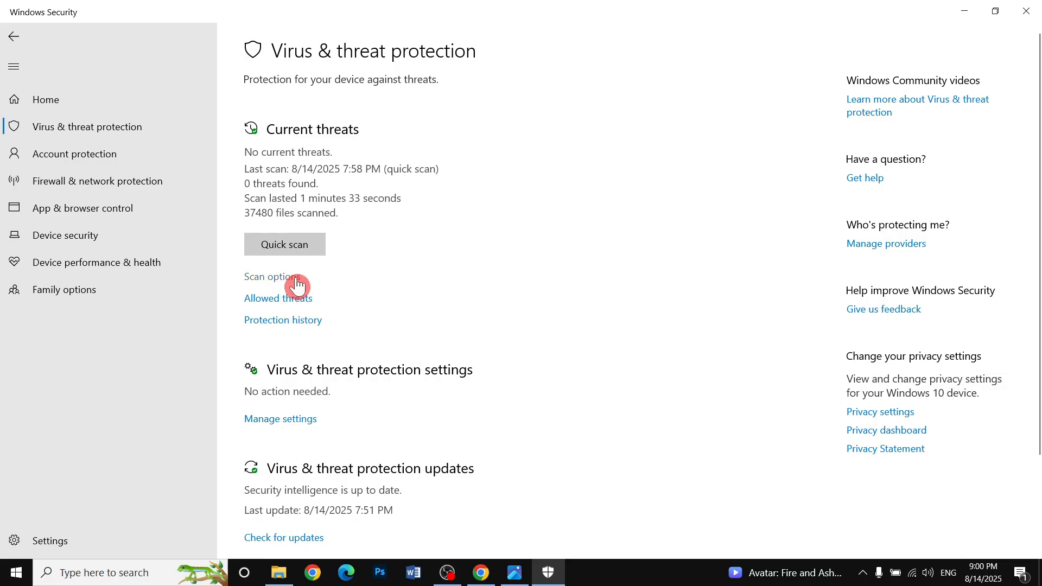
Start a Full scan from Scan options and minimize the Windows Security window.
{"action": "left_click", "coordinate": [275, 277]}
{"action": "scroll", "coordinate": [360, 219], "scroll_direction": "down", "scroll_amount": 1}
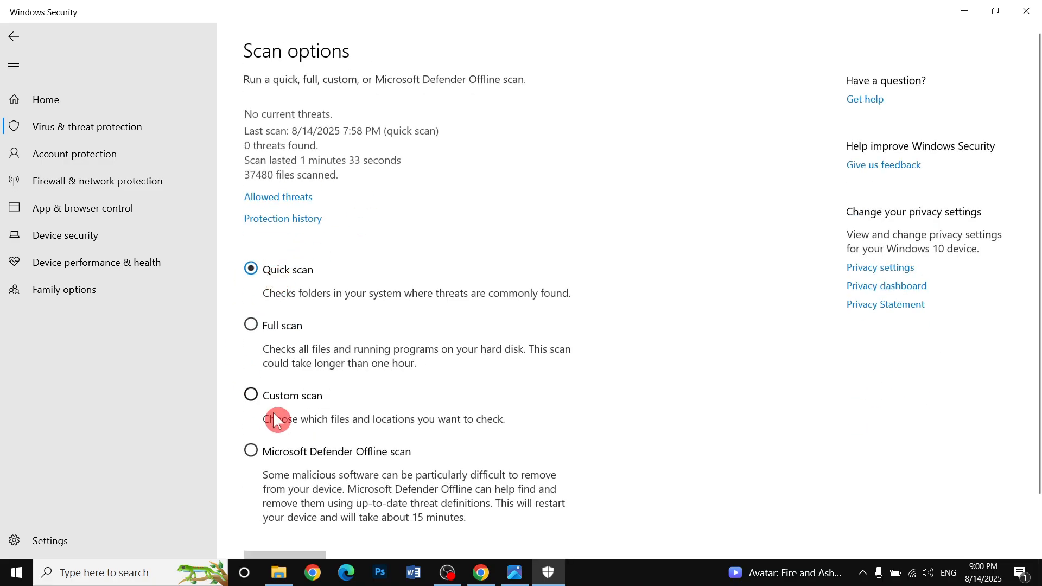
{"action": "left_click", "coordinate": [293, 332]}
{"action": "scroll", "coordinate": [347, 380], "scroll_direction": "down", "scroll_amount": 2}
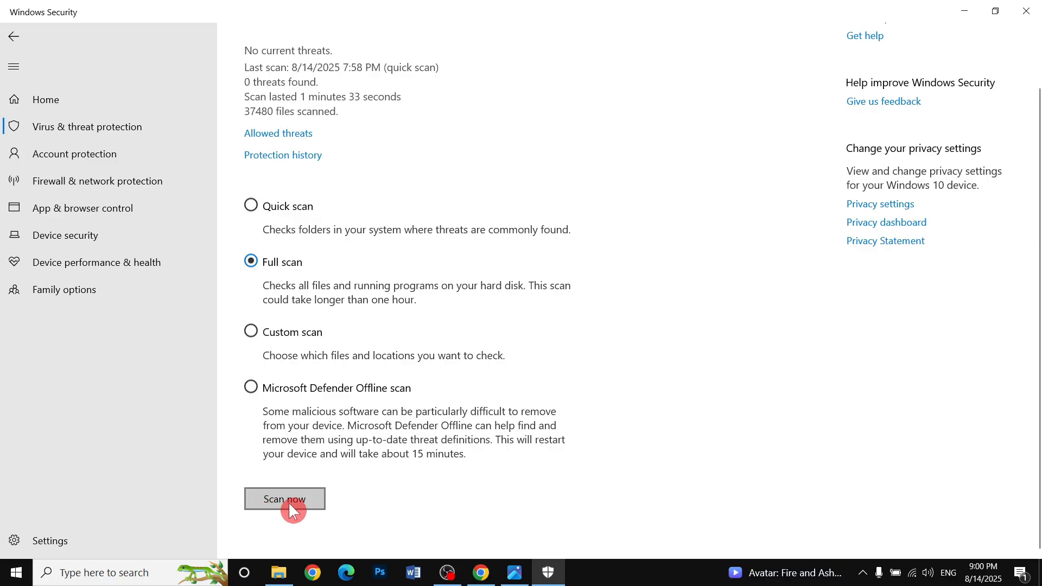
{"action": "left_click", "coordinate": [297, 504]}
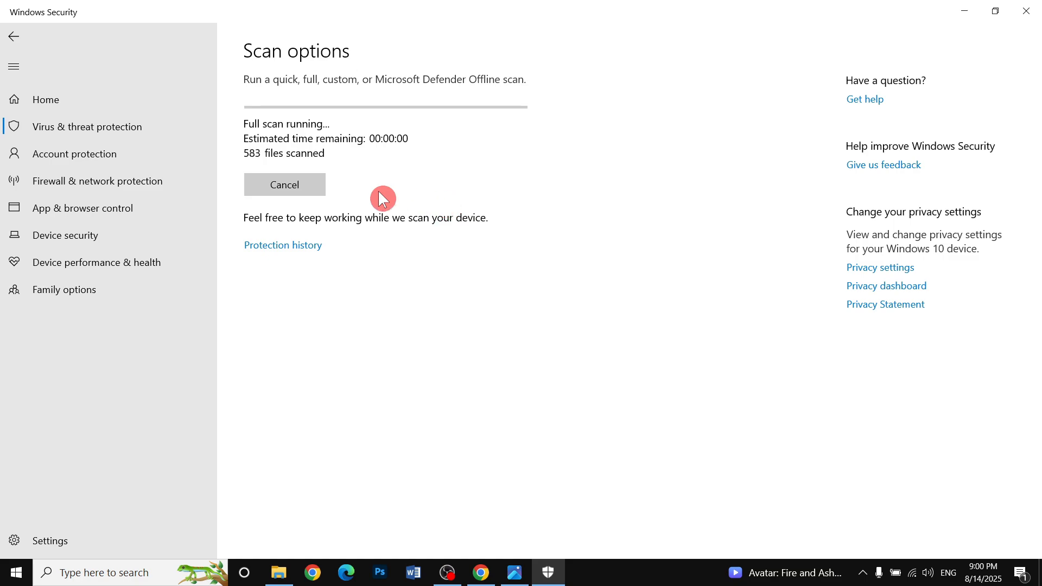
{"action": "left_click", "coordinate": [964, 10]}
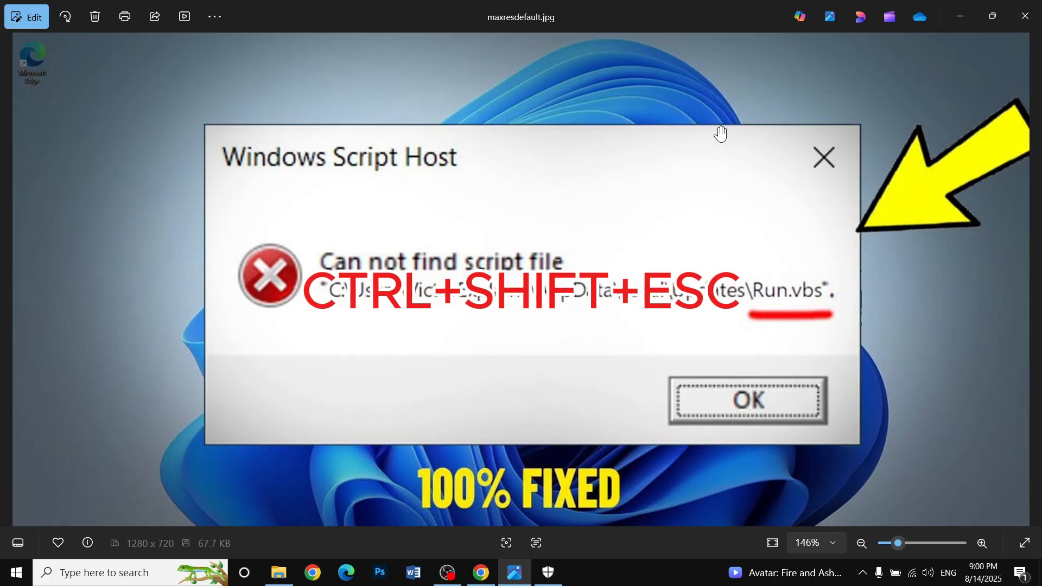
Open Task Manager and examine its Startup list for .vbs entries, then close it.
{"action": "key", "text": "ctrl+shift+Escape"}
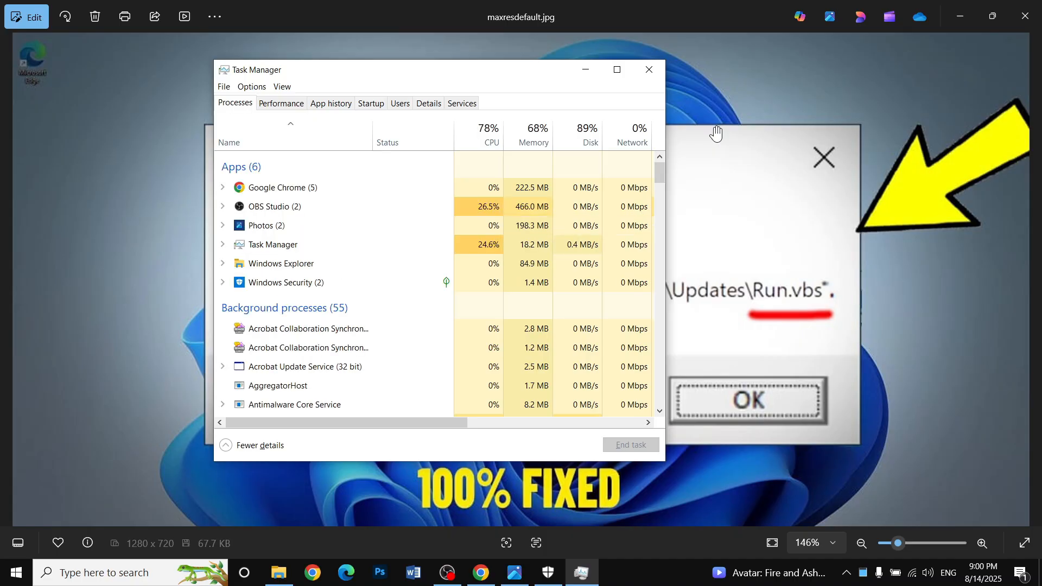
{"action": "left_click", "coordinate": [372, 102]}
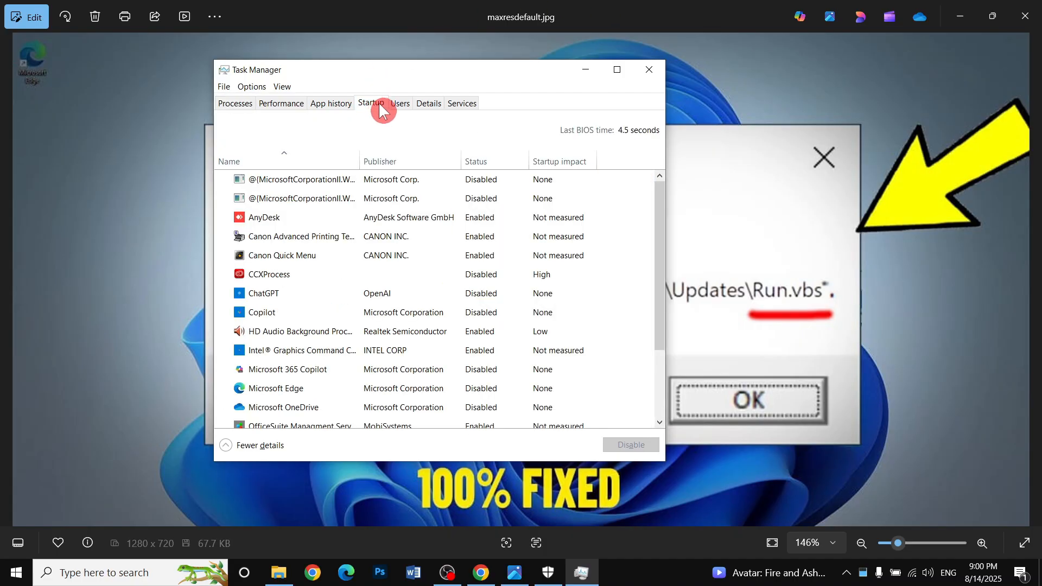
{"action": "left_click", "coordinate": [617, 70]}
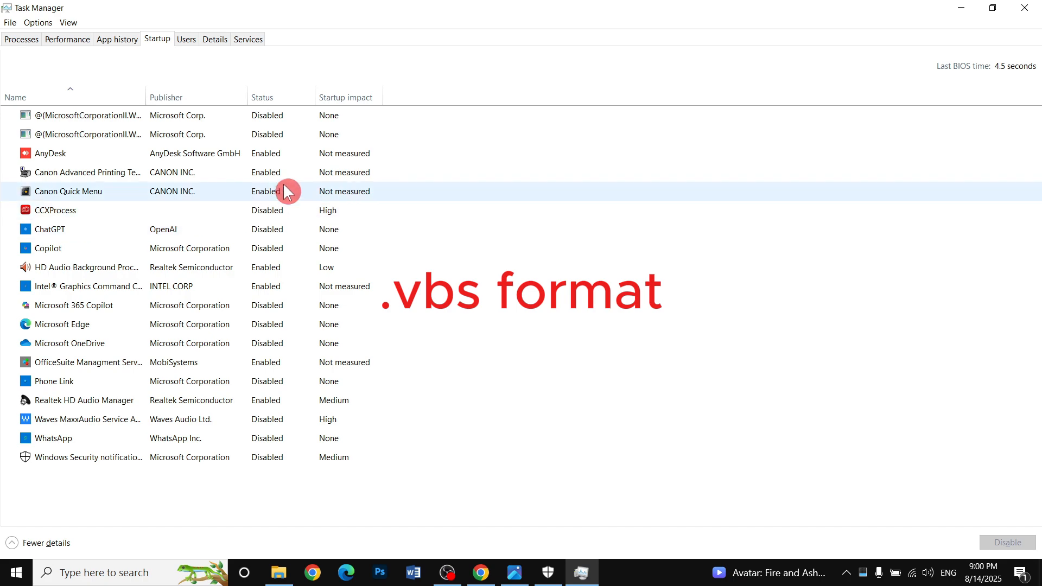
{"action": "right_click", "coordinate": [163, 194]}
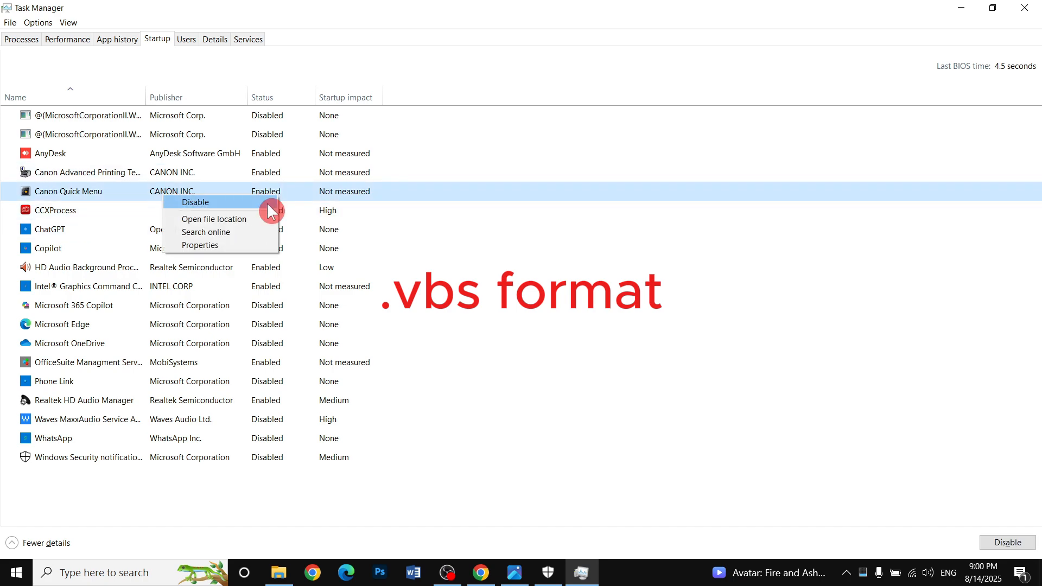
{"action": "left_click", "coordinate": [573, 271]}
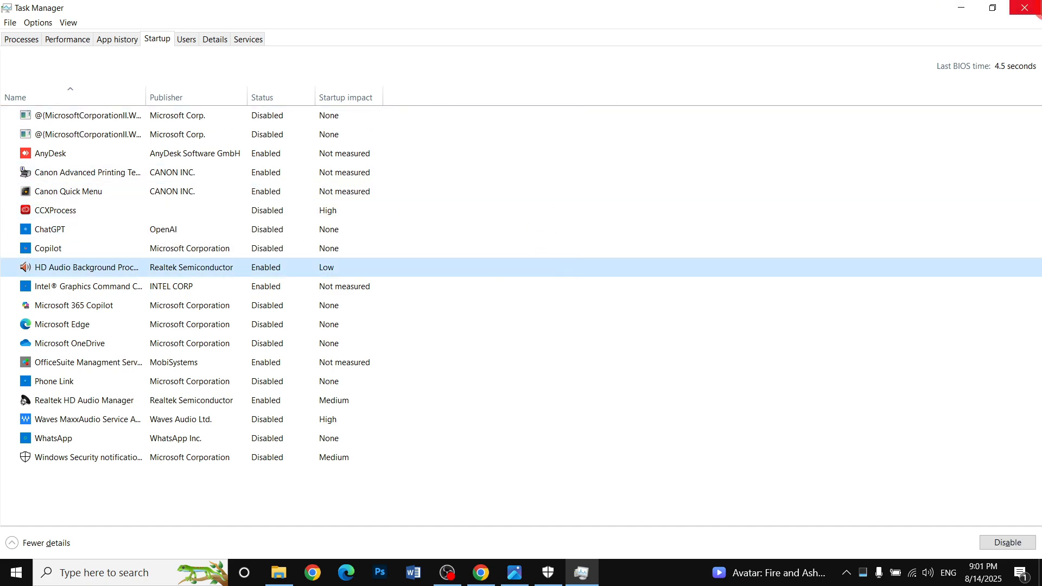
{"action": "left_click", "coordinate": [1025, 7]}
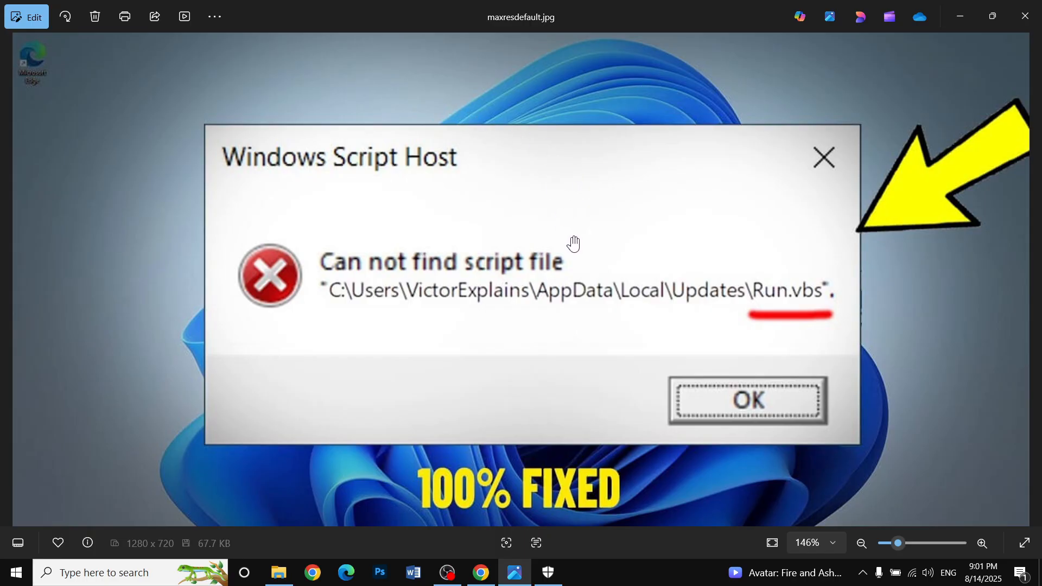
Launch regedit from the Run dialog and reposition the Registry Editor window.
{"action": "key", "text": "super+r"}
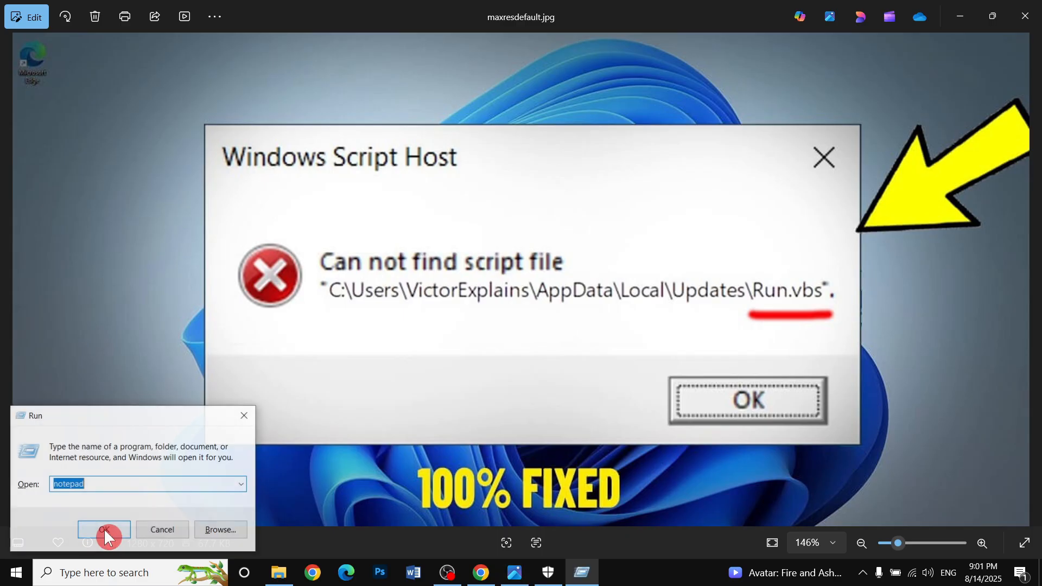
{"action": "type", "text": "re"}
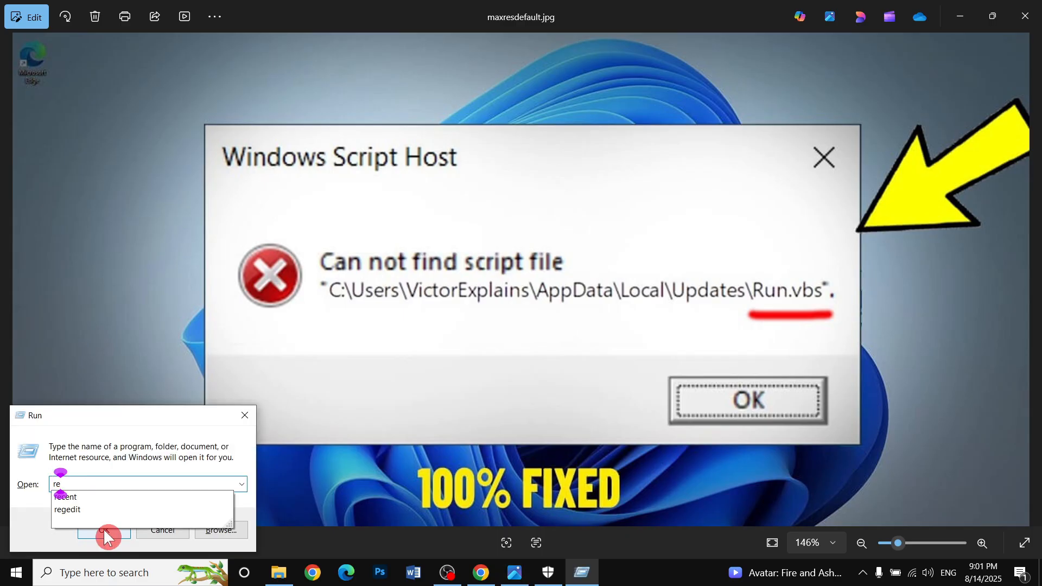
{"action": "type", "text": "gedit"}
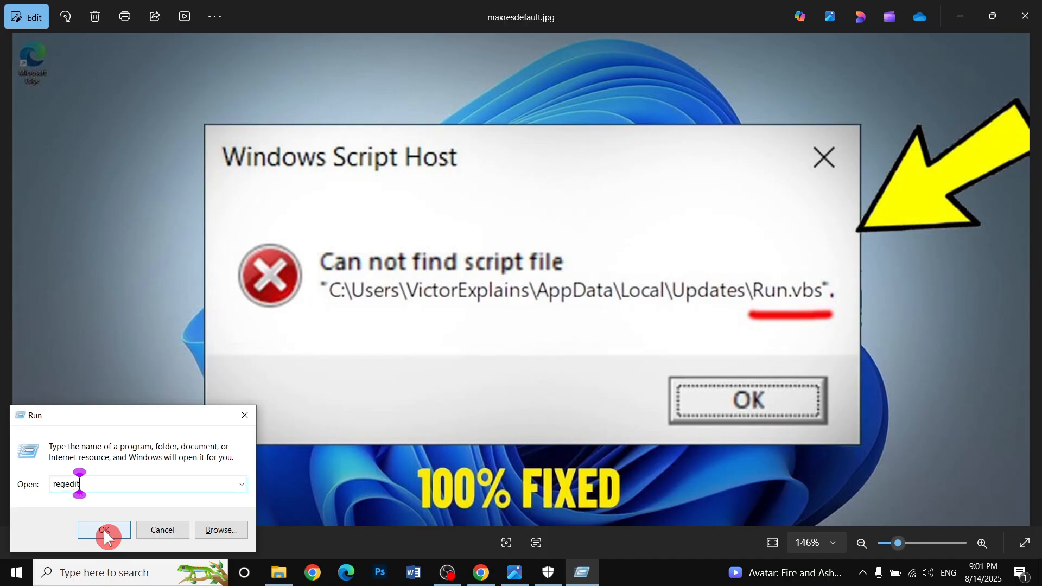
{"action": "left_click", "coordinate": [103, 529]}
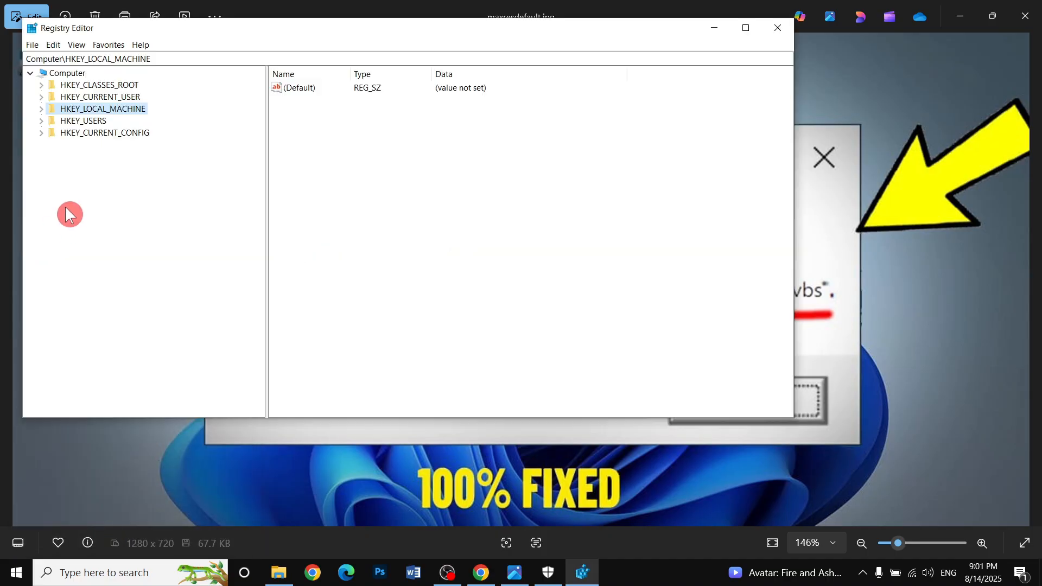
{"action": "left_click", "coordinate": [114, 109]}
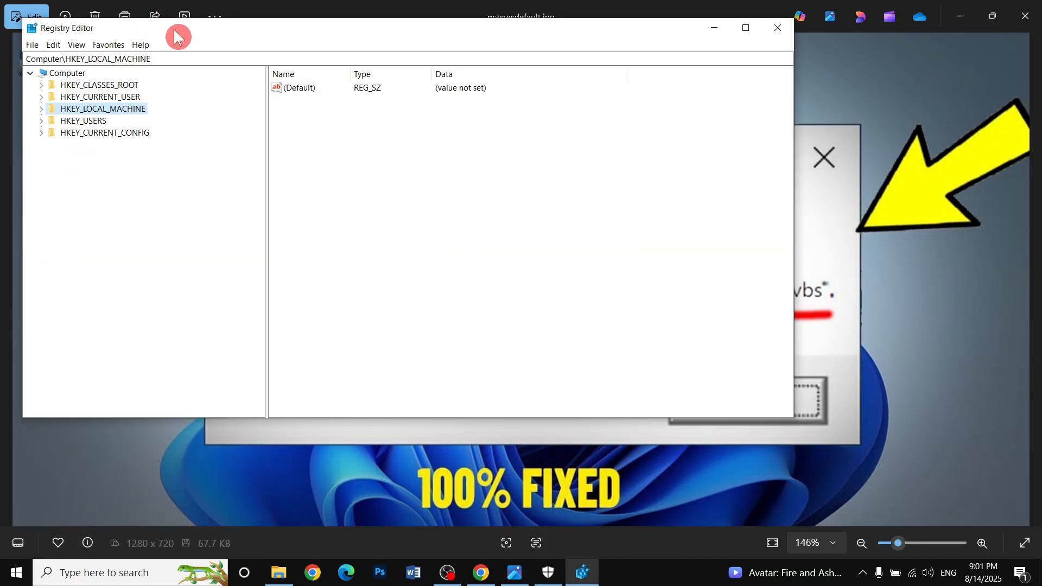
{"action": "left_click_drag", "start_coordinate": [181, 37], "coordinate": [210, 44]}
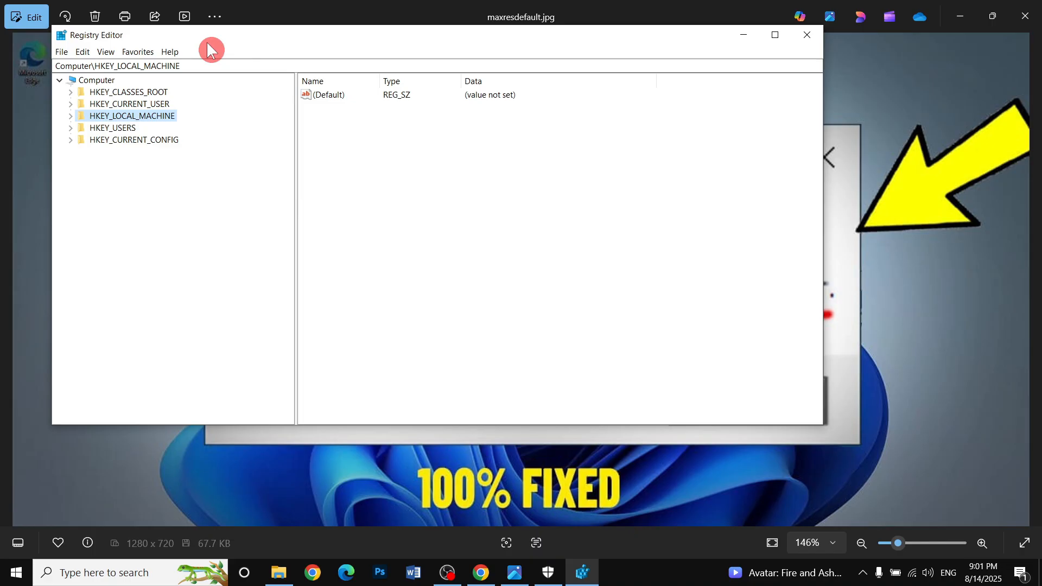
Expand HKEY_LOCAL_MACHINE, SOFTWARE and Microsoft, then open the Windows NT key.
{"action": "left_click", "coordinate": [70, 116]}
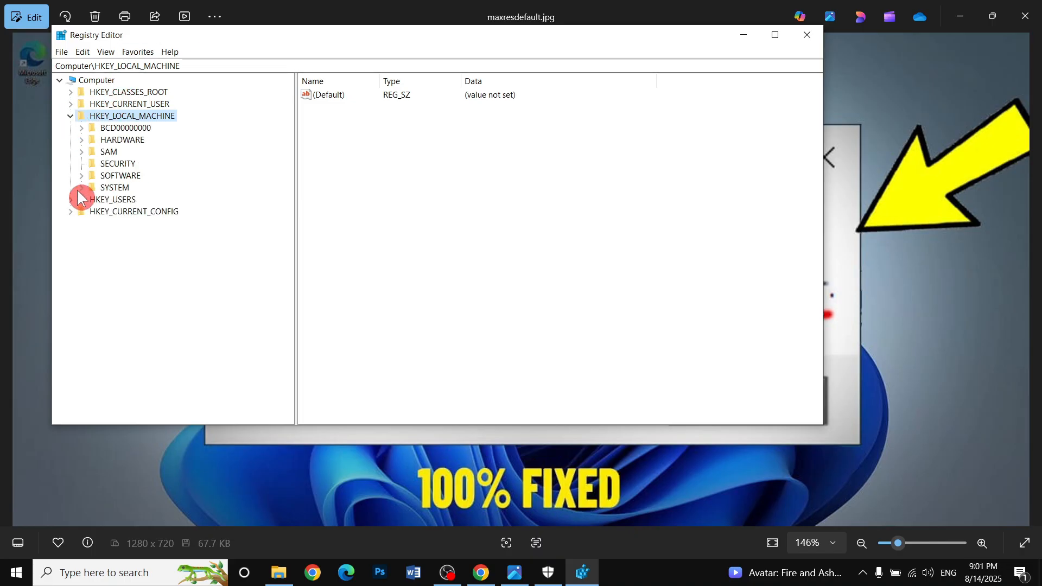
{"action": "left_click", "coordinate": [81, 176]}
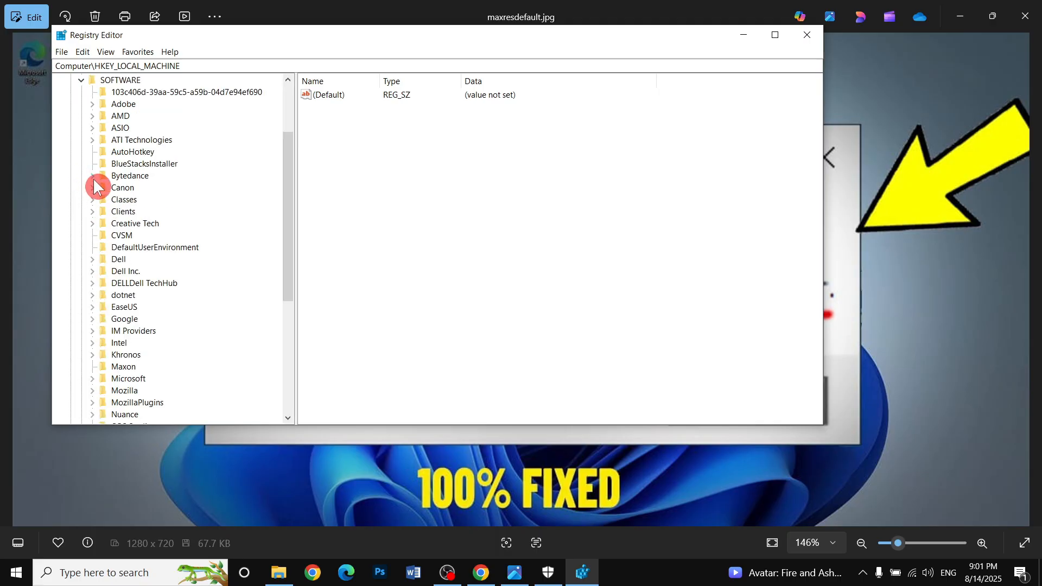
{"action": "scroll", "coordinate": [136, 319], "scroll_direction": "down", "scroll_amount": 1}
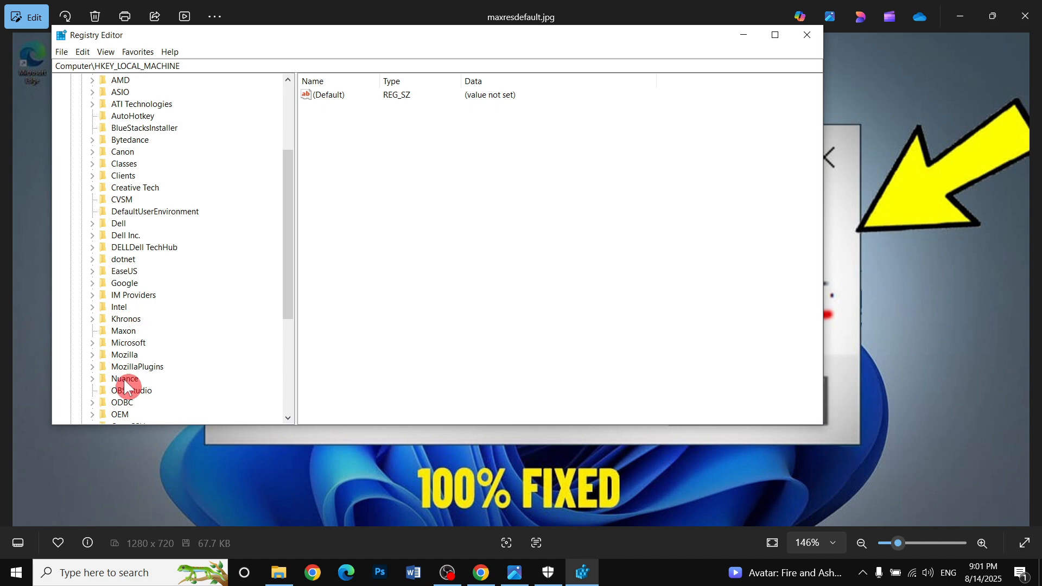
{"action": "left_click", "coordinate": [91, 343]}
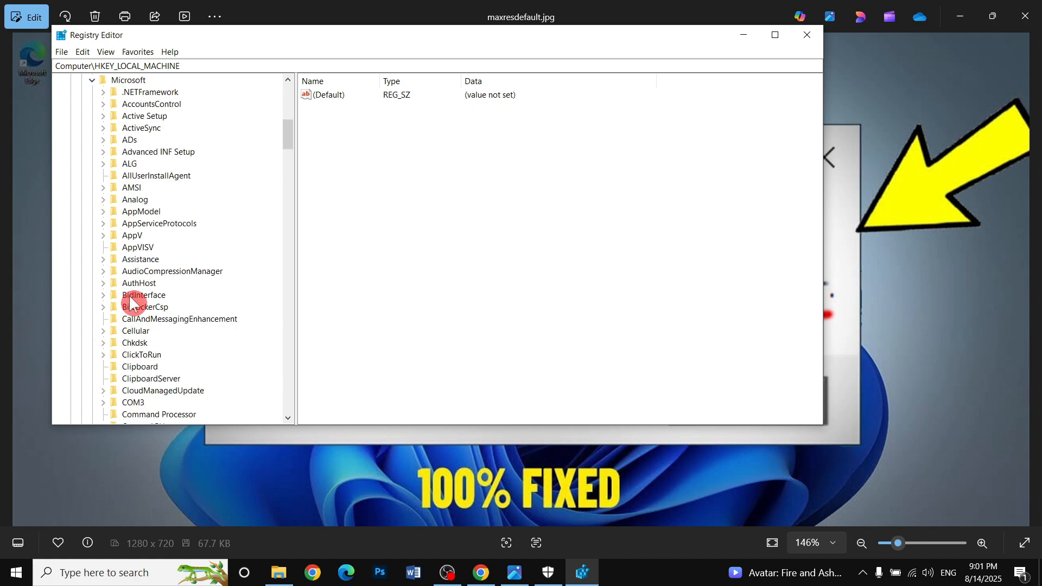
{"action": "scroll", "coordinate": [141, 323], "scroll_direction": "down", "scroll_amount": 12}
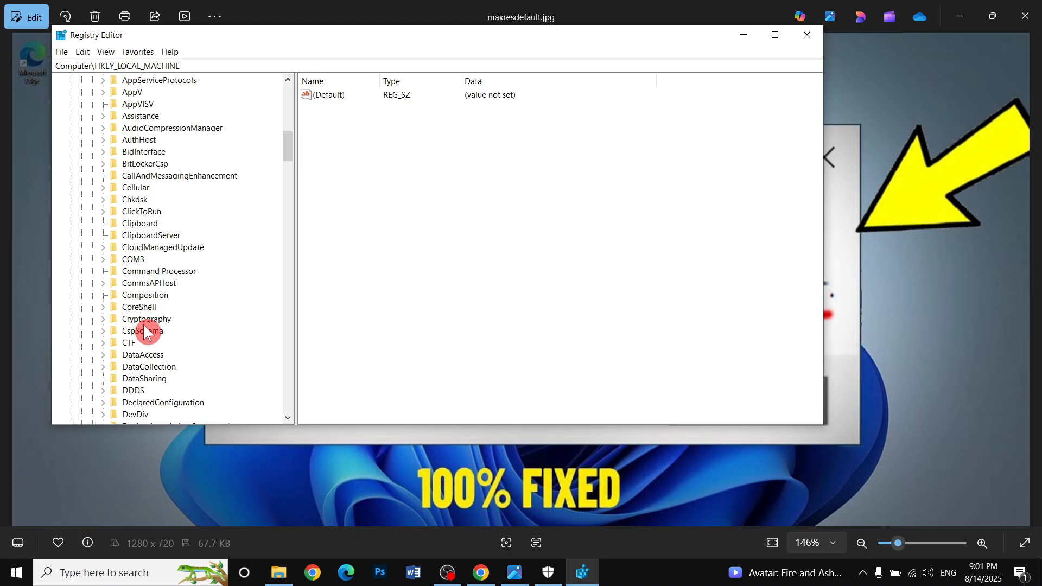
{"action": "scroll", "coordinate": [151, 338], "scroll_direction": "down", "scroll_amount": 15}
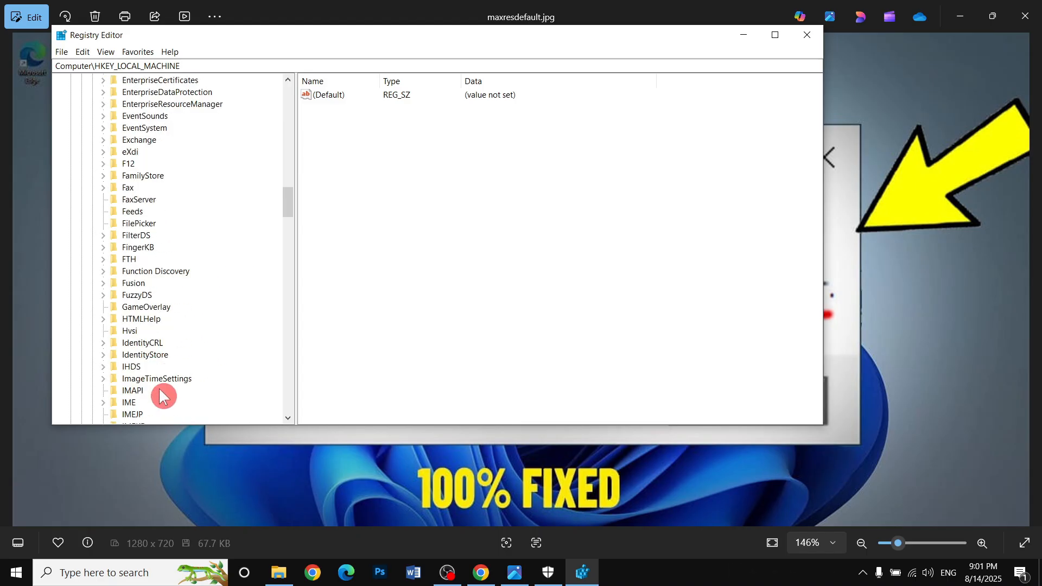
{"action": "scroll", "coordinate": [160, 396], "scroll_direction": "down", "scroll_amount": 20}
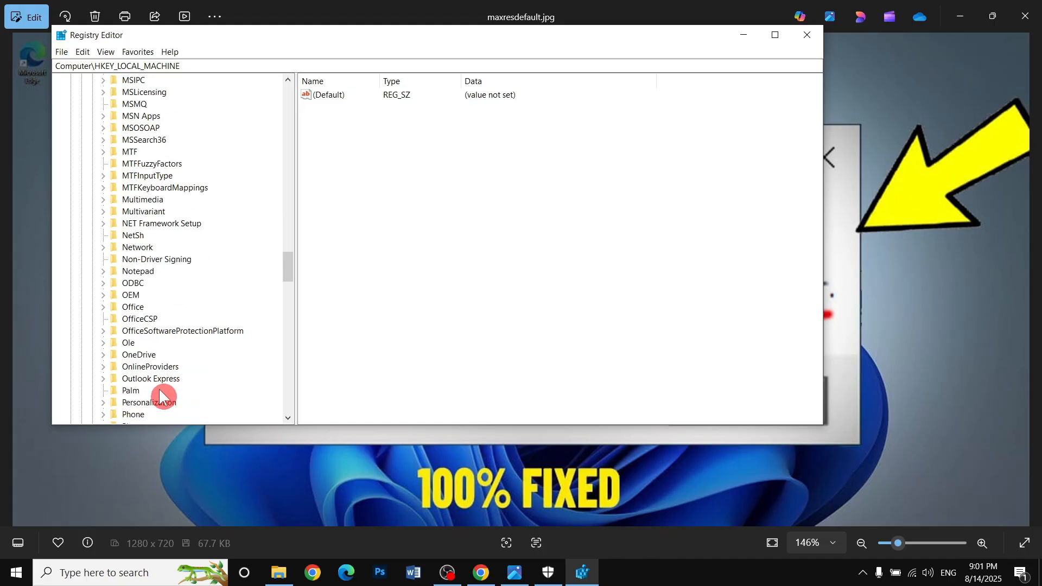
{"action": "scroll", "coordinate": [159, 386], "scroll_direction": "down", "scroll_amount": 16}
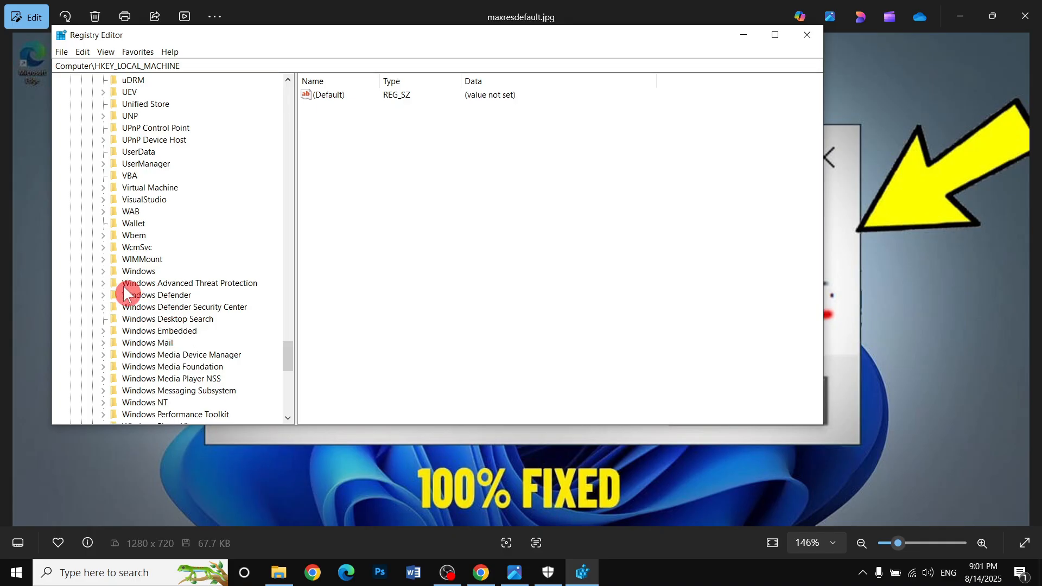
{"action": "scroll", "coordinate": [134, 398], "scroll_direction": "down", "scroll_amount": 1}
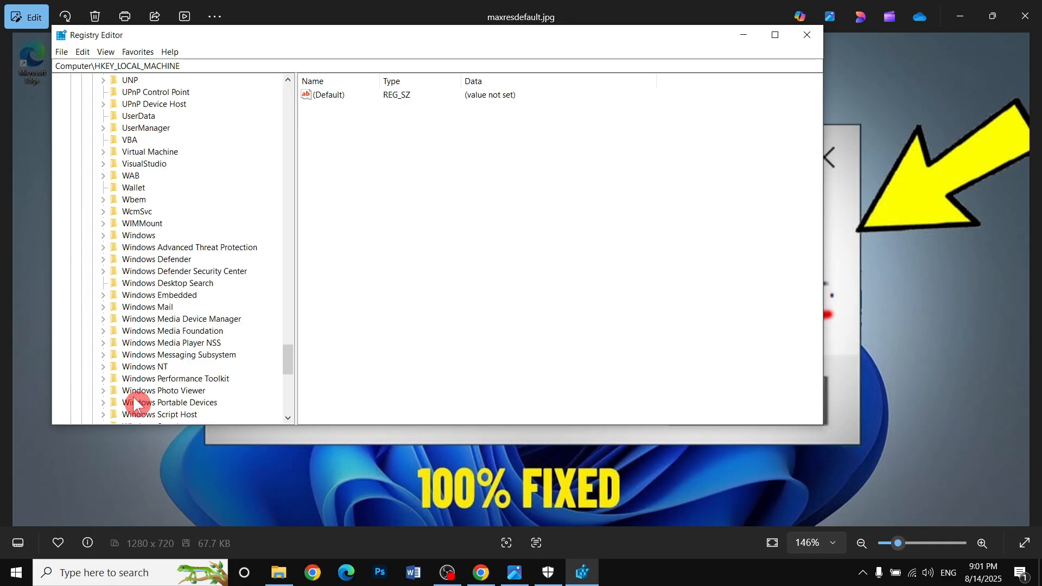
{"action": "left_click", "coordinate": [147, 368]}
{"action": "left_click", "coordinate": [102, 367]}
Expand the CurrentVersion key under Windows NT and select its Winlogon subkey.
{"action": "scroll", "coordinate": [108, 369], "scroll_direction": "down", "scroll_amount": 1}
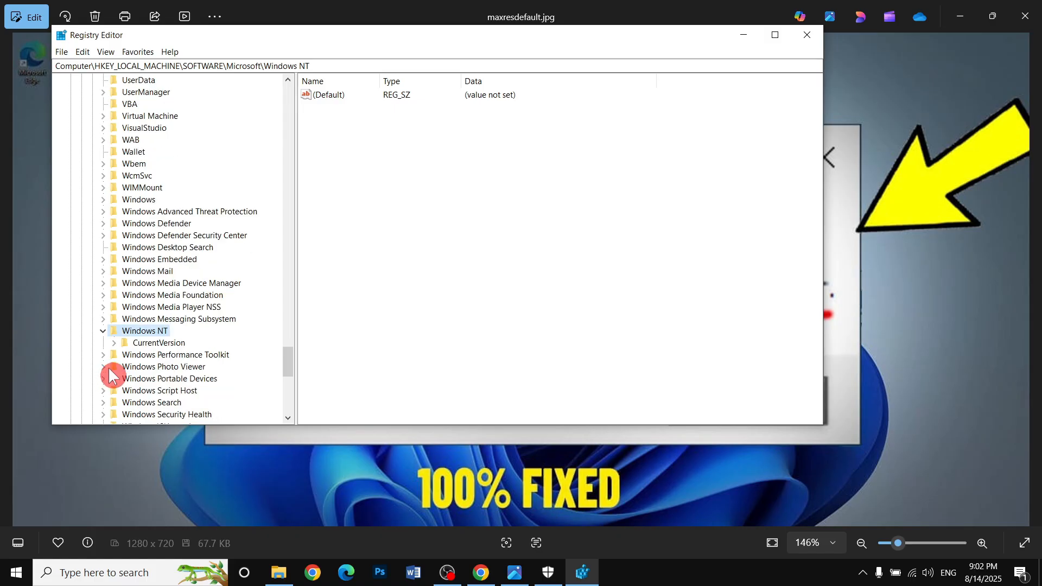
{"action": "left_click", "coordinate": [131, 344]}
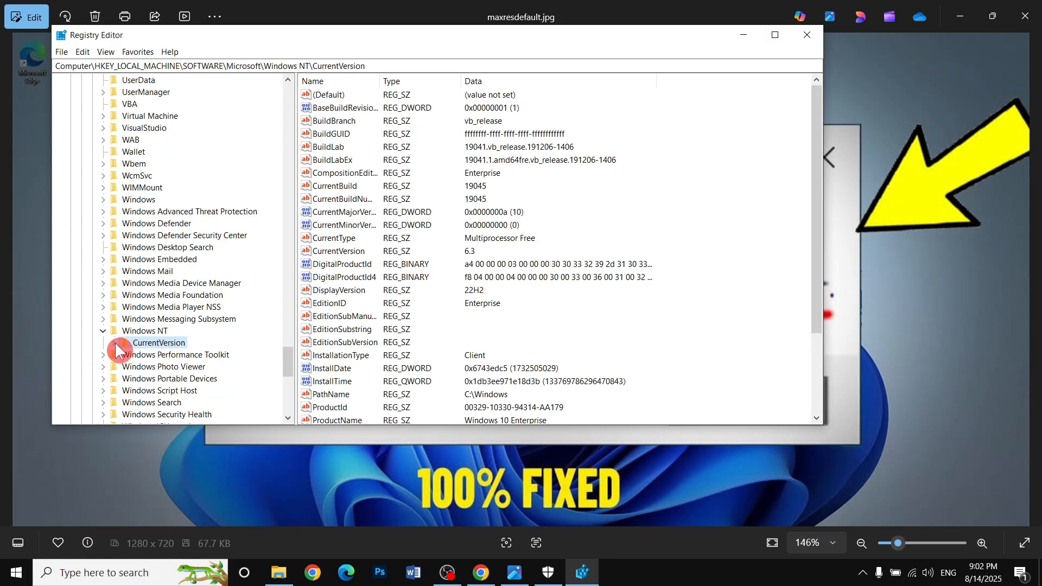
{"action": "left_click", "coordinate": [114, 342]}
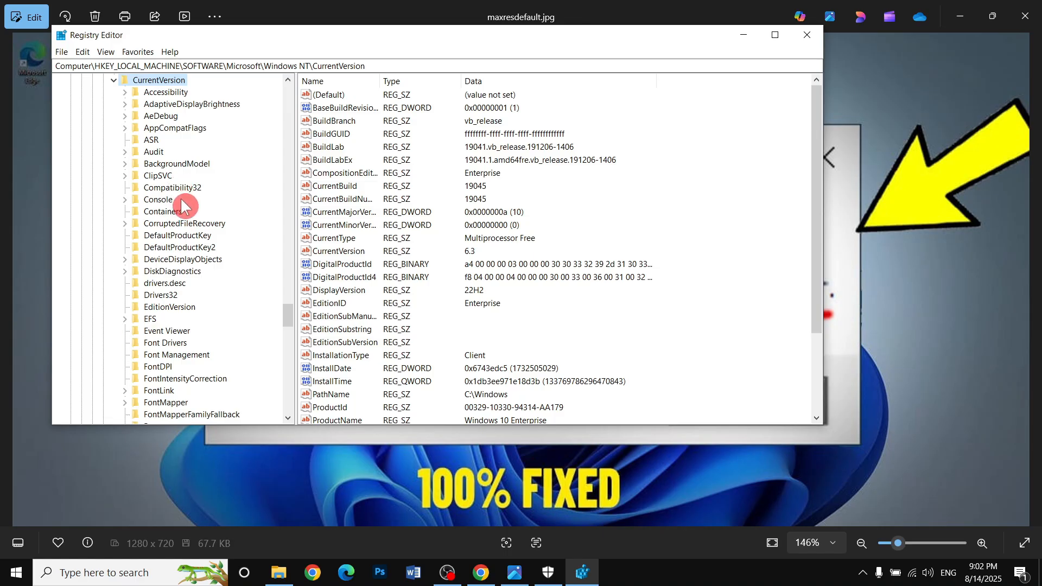
{"action": "scroll", "coordinate": [174, 271], "scroll_direction": "down", "scroll_amount": 10}
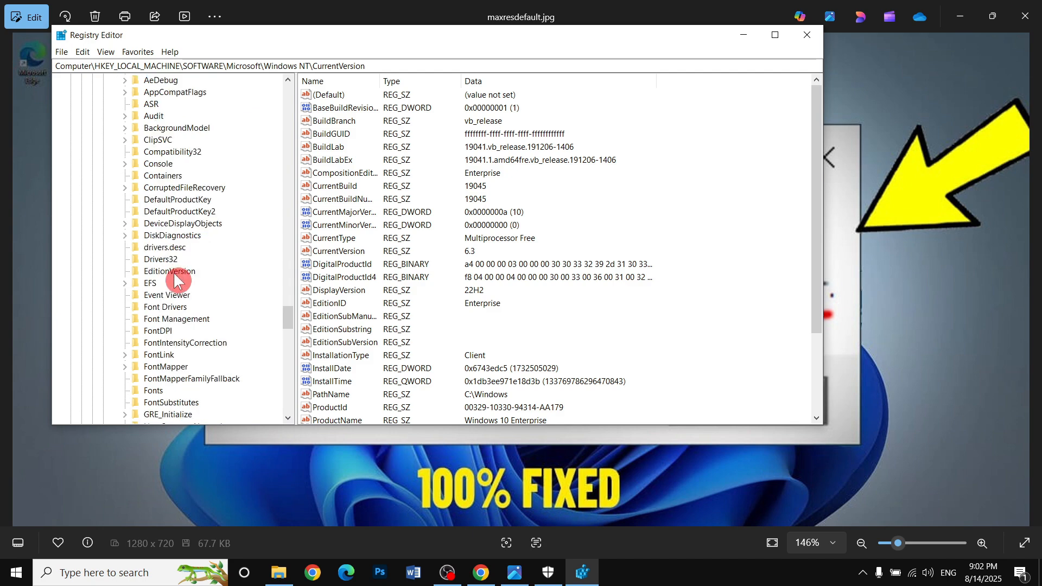
{"action": "scroll", "coordinate": [174, 291], "scroll_direction": "down", "scroll_amount": 15}
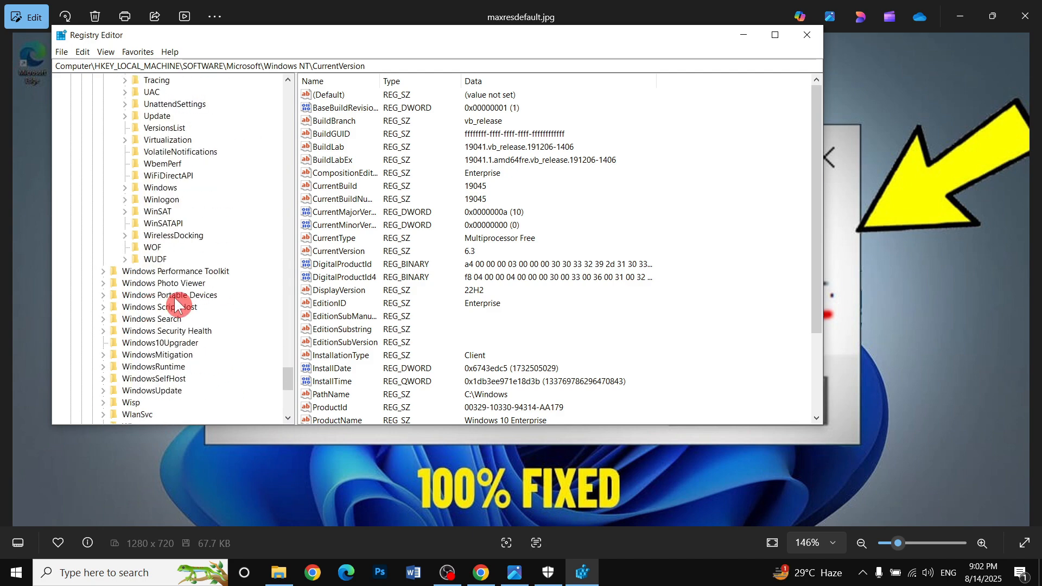
{"action": "left_click", "coordinate": [171, 200]}
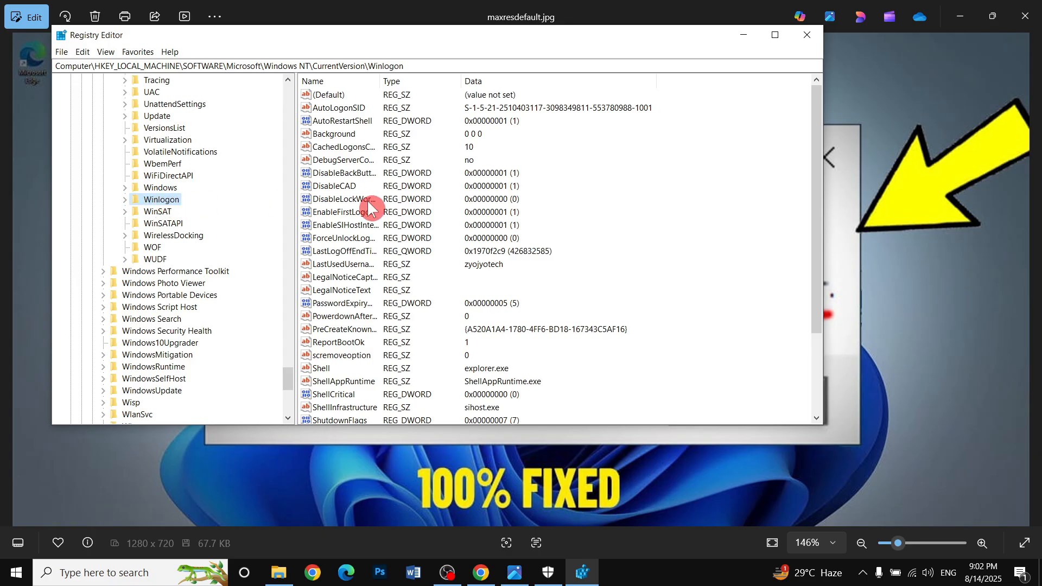
Select the Userinit value in the Winlogon key and examine its data.
{"action": "left_click", "coordinate": [371, 227]}
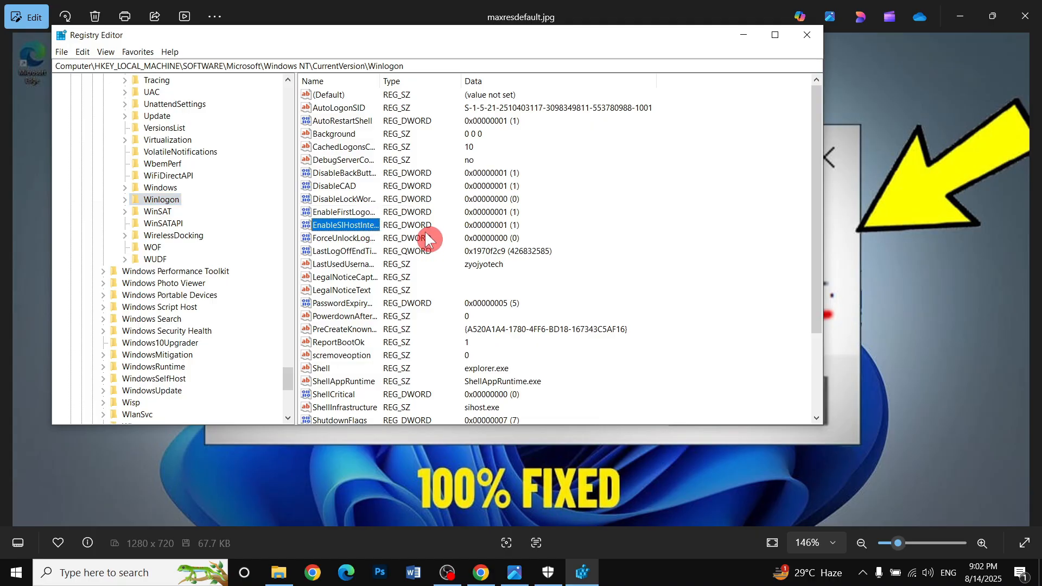
{"action": "key", "text": "u"}
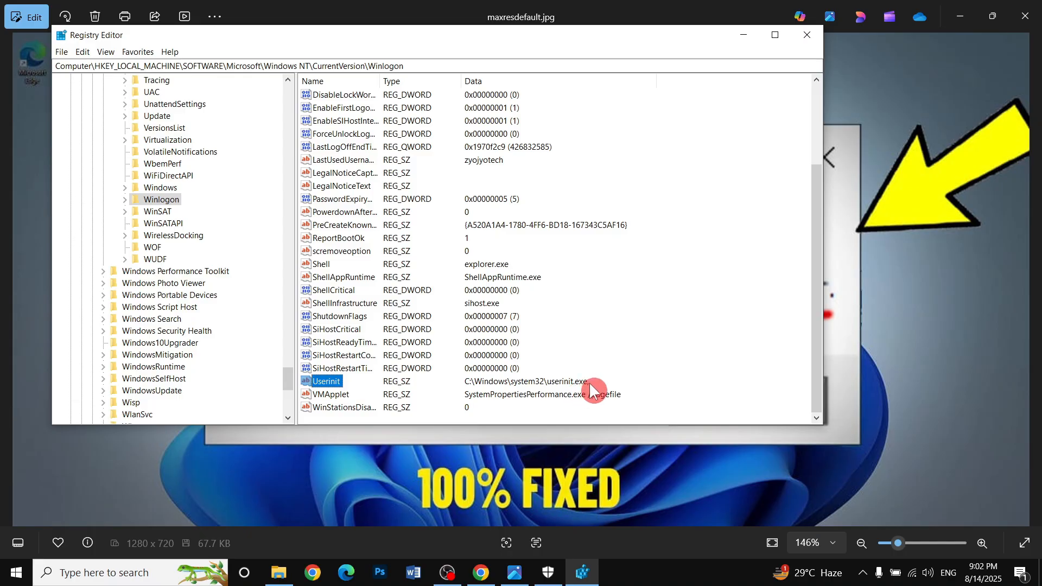
{"action": "mouse_move", "coordinate": [590, 383]}
{"action": "left_mouse_down"}
{"action": "mouse_move", "coordinate": [524, 378]}
{"action": "mouse_move", "coordinate": [562, 384]}
{"action": "left_mouse_up"}
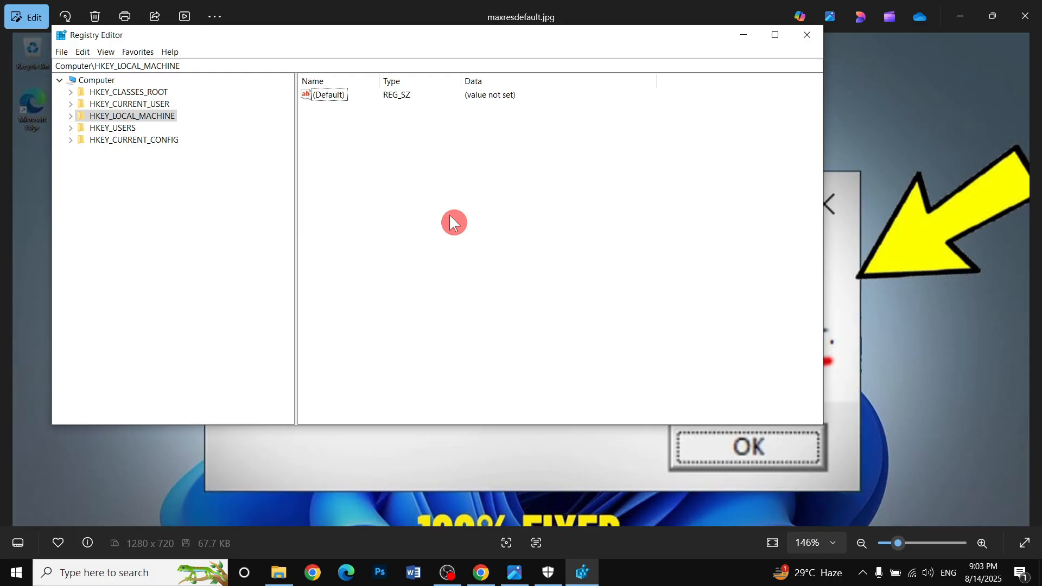
Relaunch regedit from the Run dialog.
{"action": "key", "text": "super+r"}
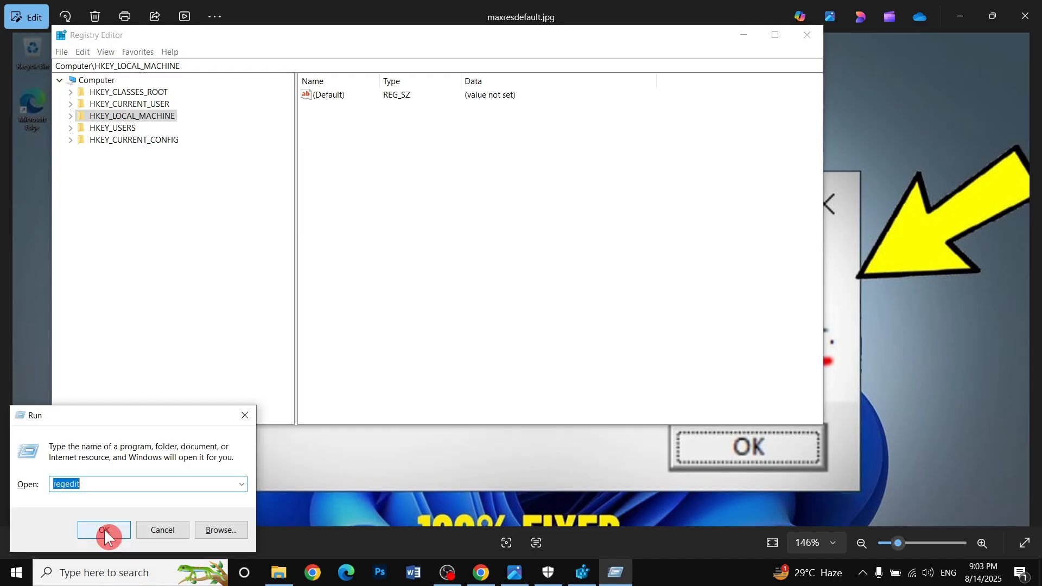
{"action": "left_click", "coordinate": [105, 532]}
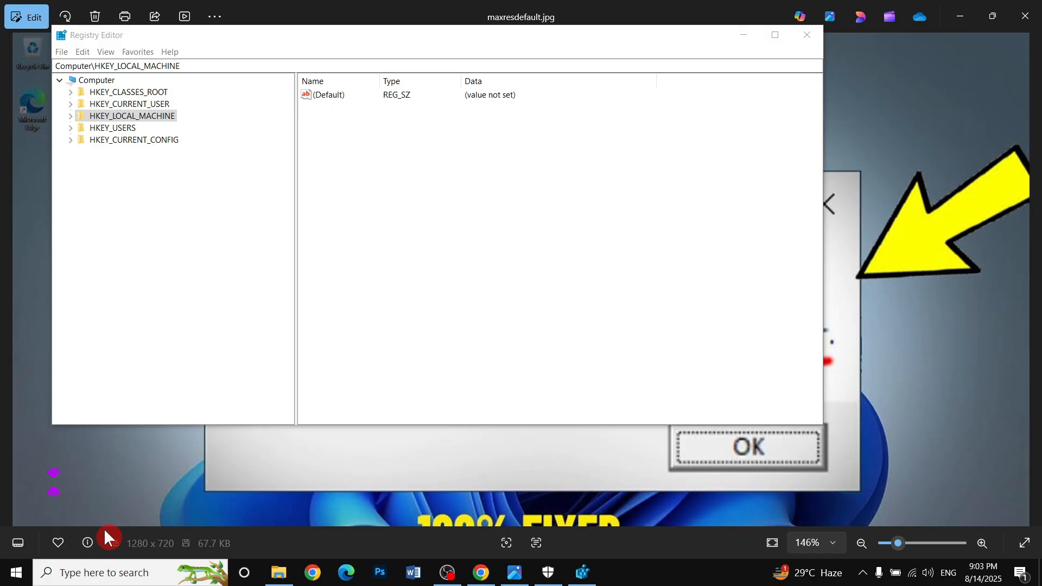
{"action": "left_click", "coordinate": [436, 381]}
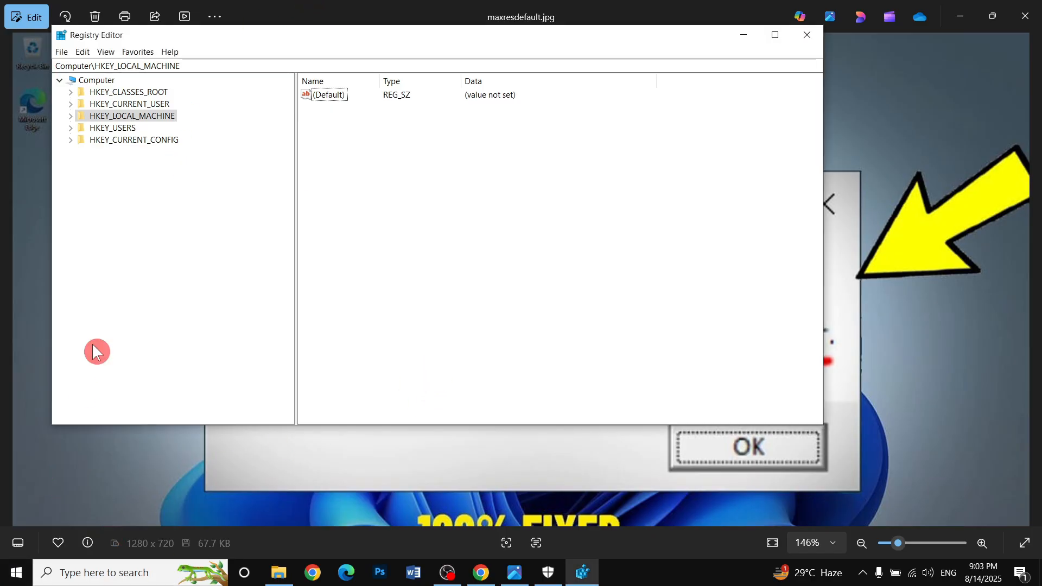
Expand HKEY_LOCAL_MACHINE, SOFTWARE and then the Microsoft key.
{"action": "left_click", "coordinate": [70, 117]}
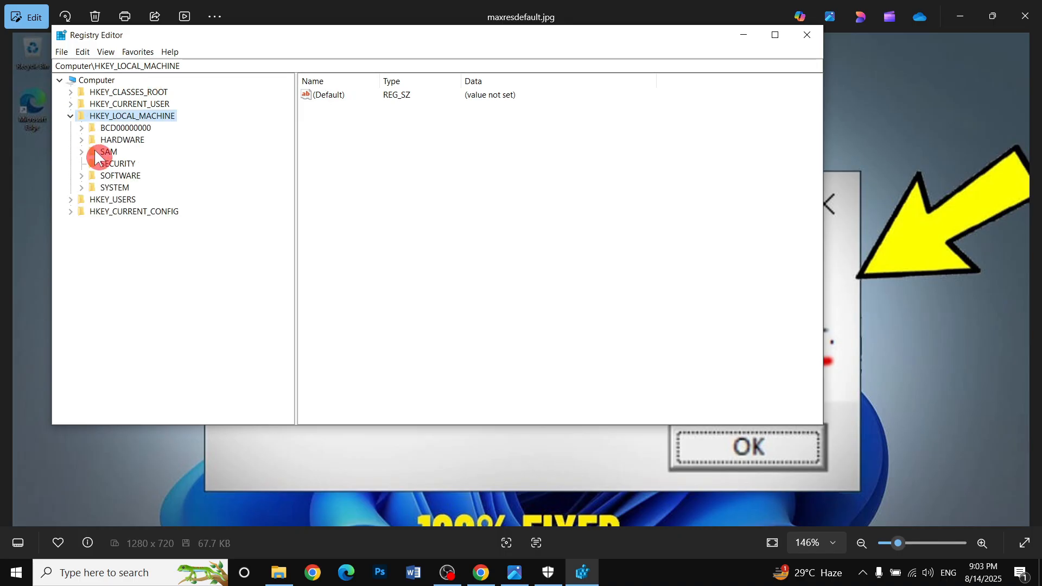
{"action": "left_click", "coordinate": [82, 177]}
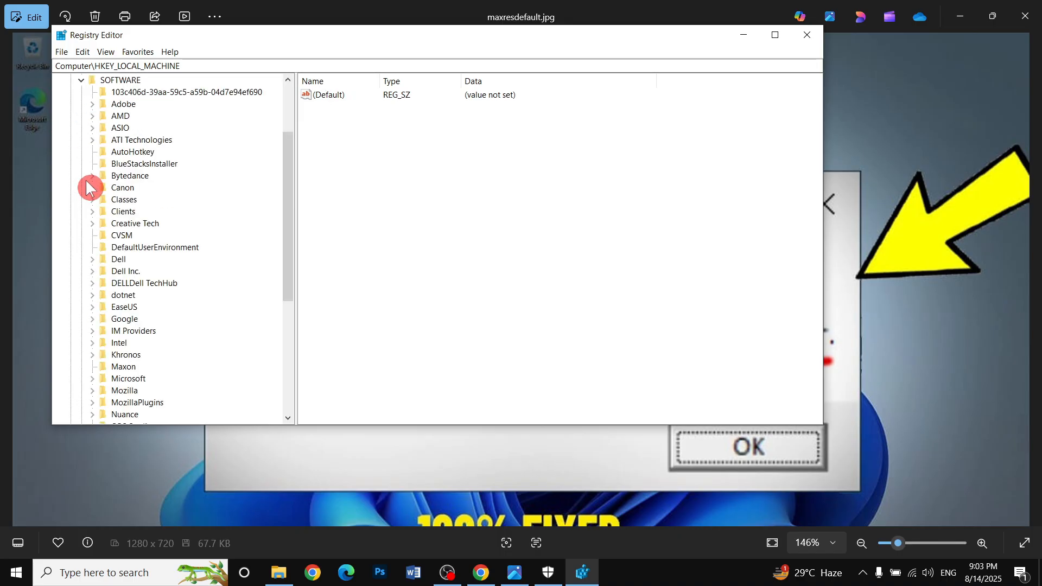
{"action": "scroll", "coordinate": [132, 331], "scroll_direction": "down", "scroll_amount": 6}
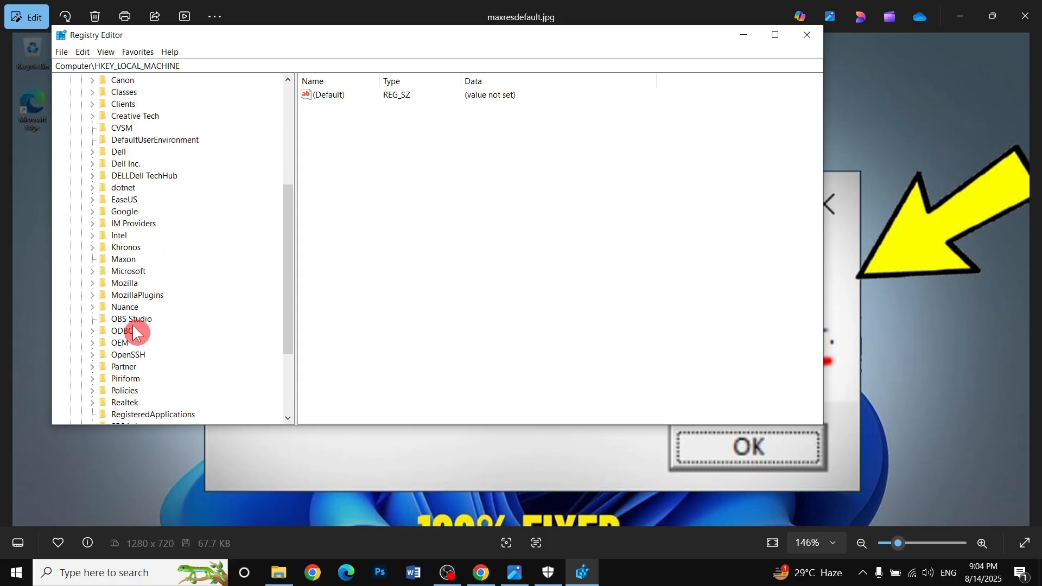
{"action": "scroll", "coordinate": [134, 334], "scroll_direction": "up", "scroll_amount": 3}
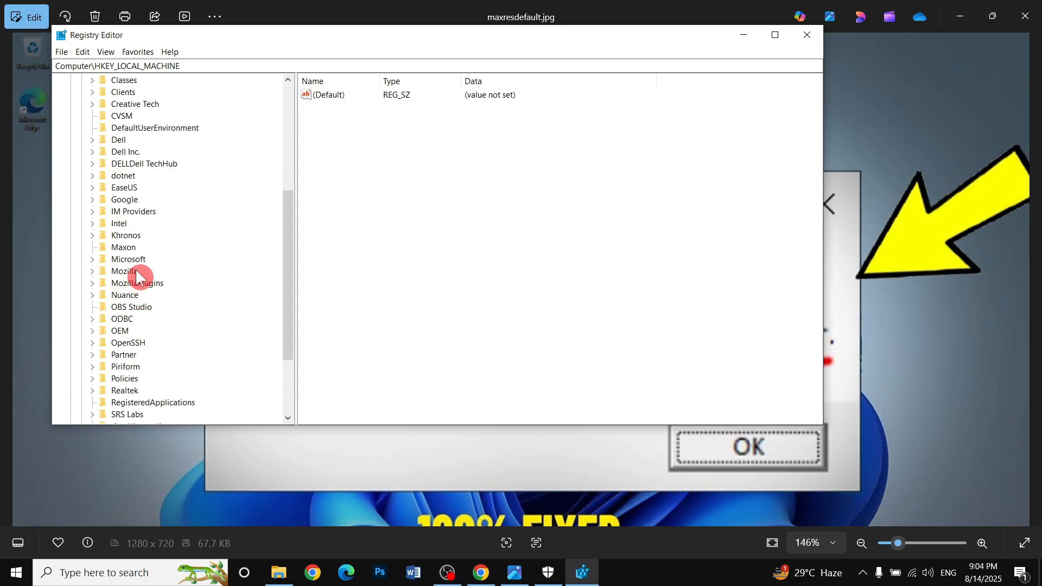
{"action": "left_click", "coordinate": [95, 260]}
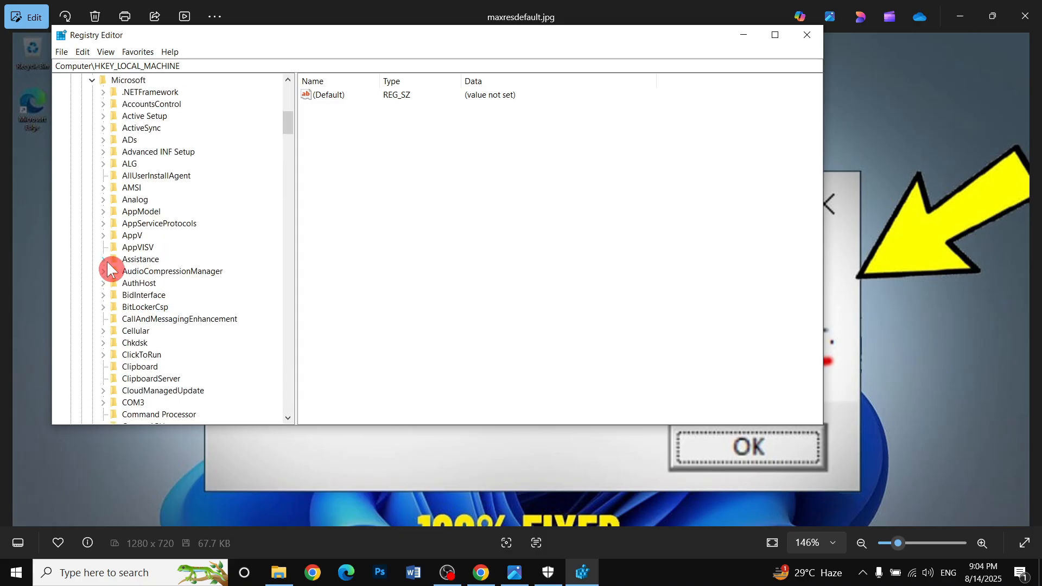
Expand the Windows Script Host key, open its Settings subkey and examine its values.
{"action": "left_click", "coordinate": [141, 262]}
{"action": "left_click", "coordinate": [145, 393]}
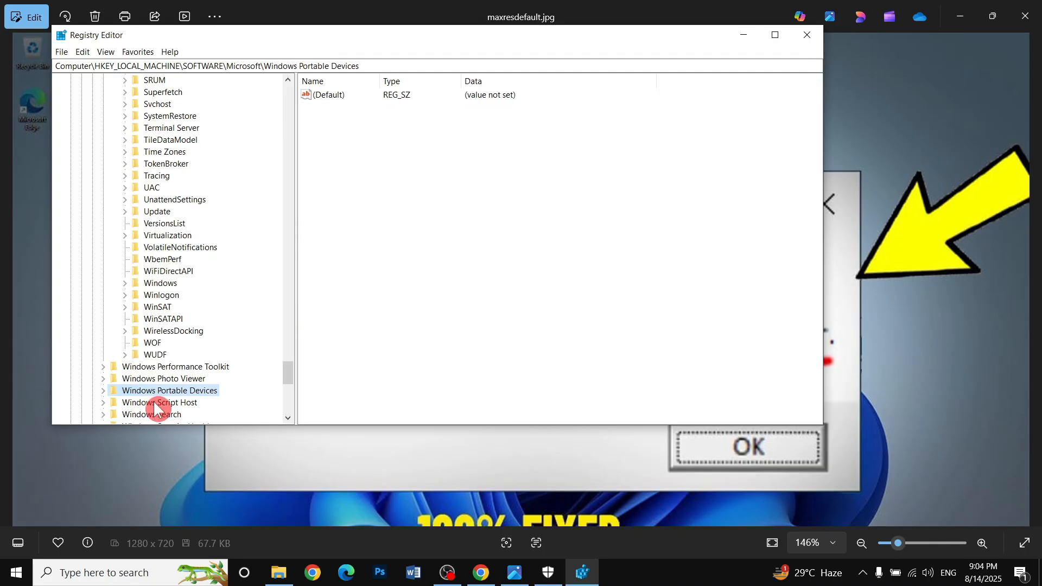
{"action": "left_click", "coordinate": [153, 402]}
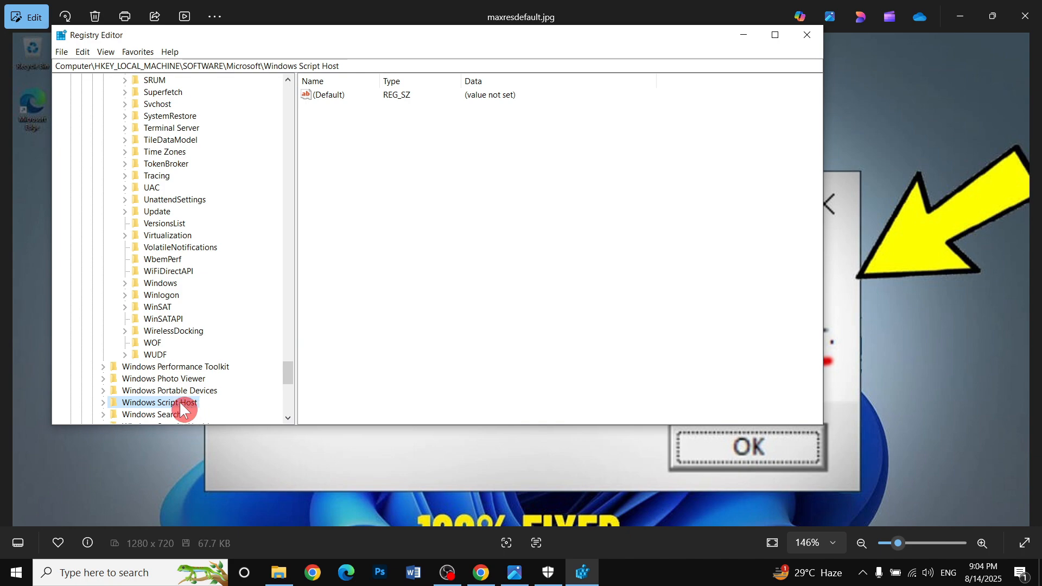
{"action": "left_click", "coordinate": [103, 402]}
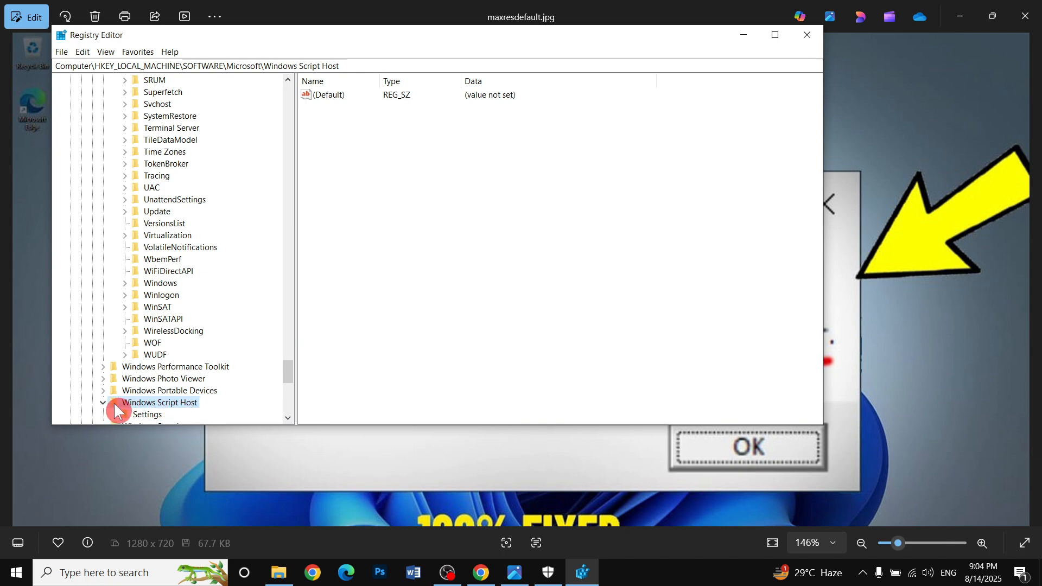
{"action": "scroll", "coordinate": [124, 399], "scroll_direction": "down", "scroll_amount": 1}
{"action": "left_click", "coordinate": [141, 380]}
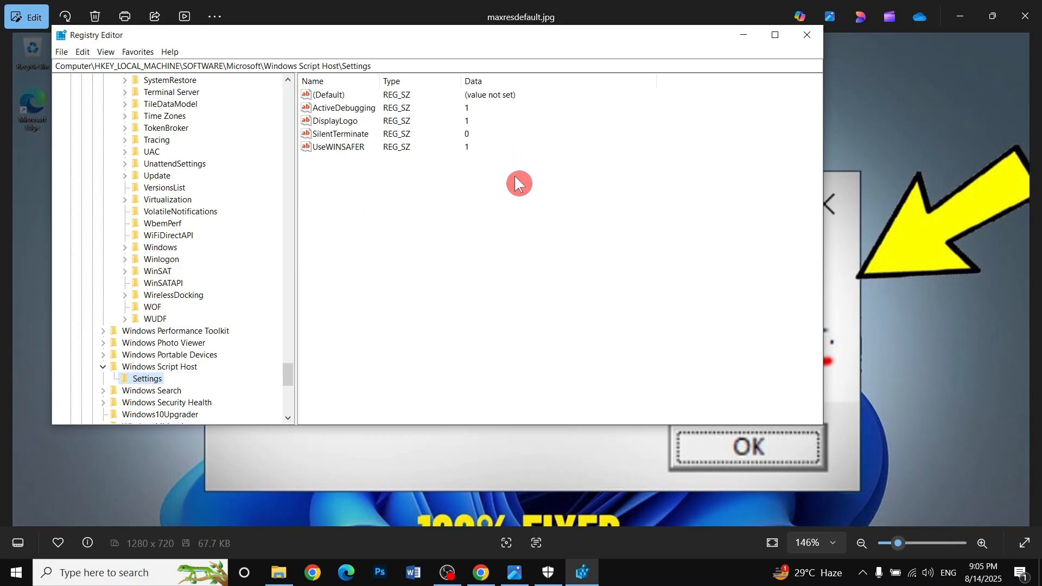
{"action": "left_click_drag", "start_coordinate": [477, 121], "coordinate": [449, 190]}
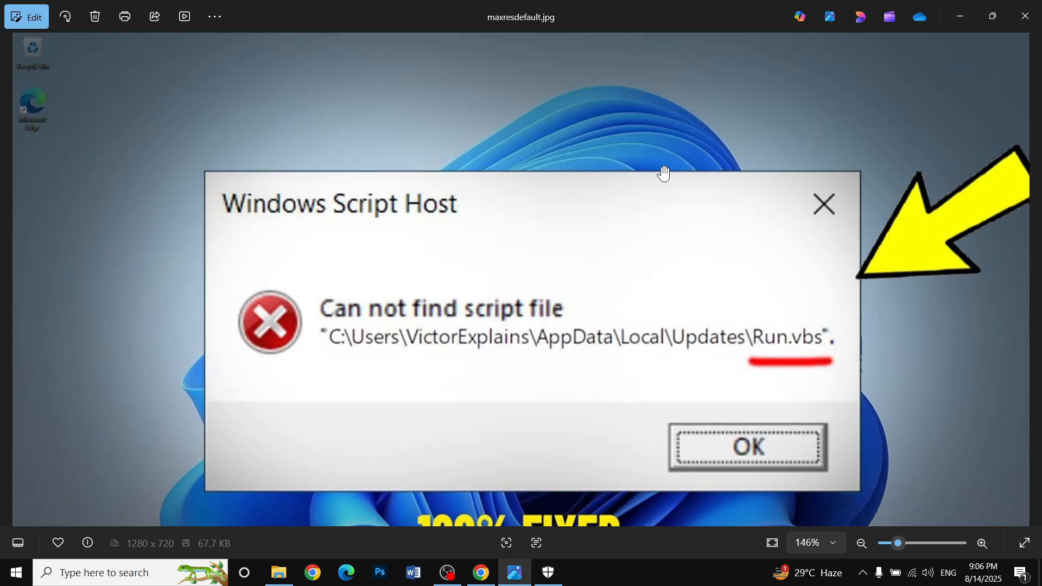
Open Task Scheduler by running taskschd.msc from the Run dialog.
{"action": "key", "text": "super+r"}
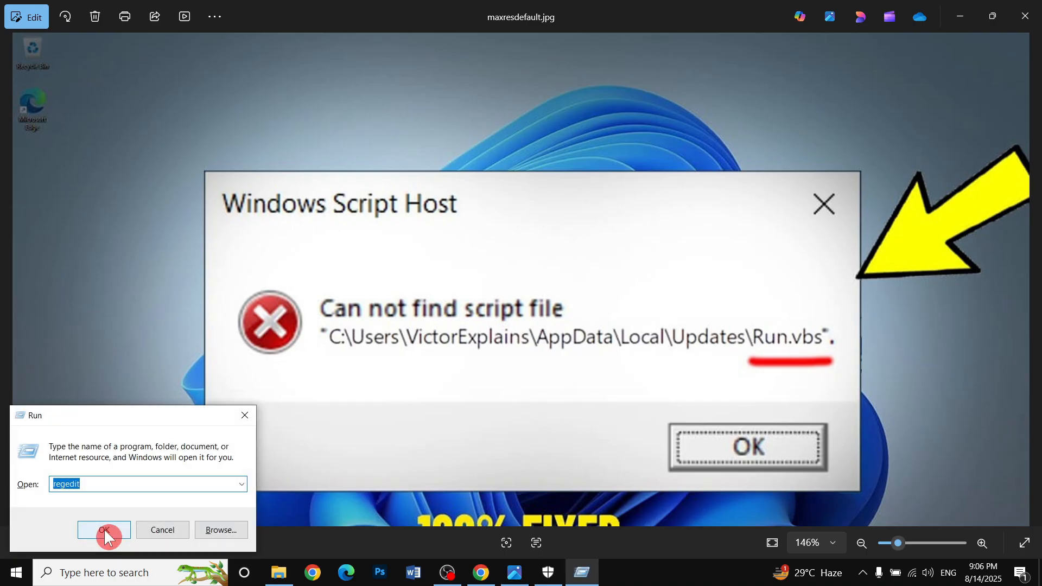
{"action": "type", "text": "taskschd.msc"}
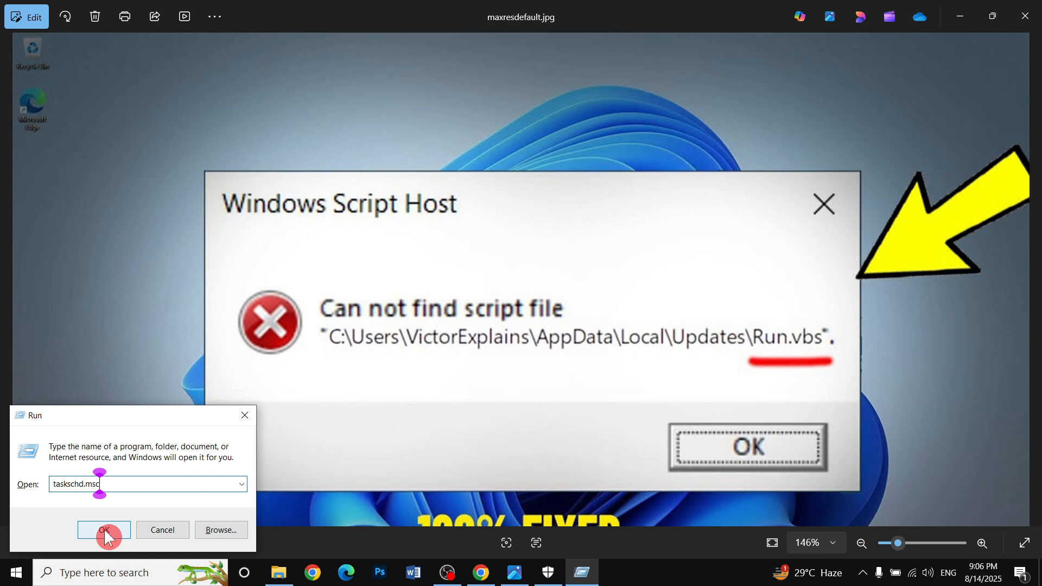
{"action": "left_click", "coordinate": [105, 532]}
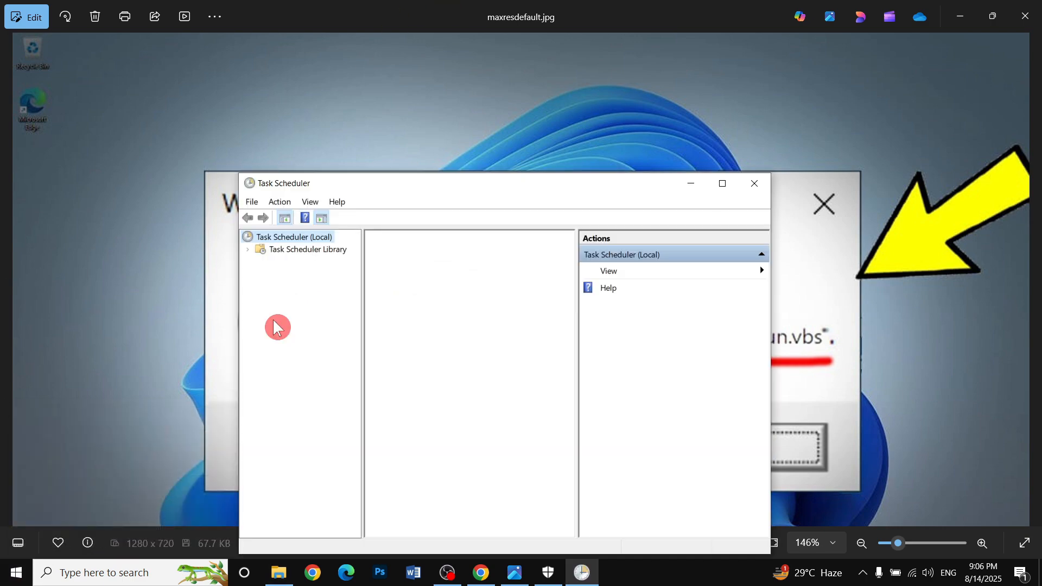
Open the Task Scheduler Library, inspect the listed tasks for suspicious entries, then close Task Scheduler.
{"action": "double_click", "coordinate": [306, 251]}
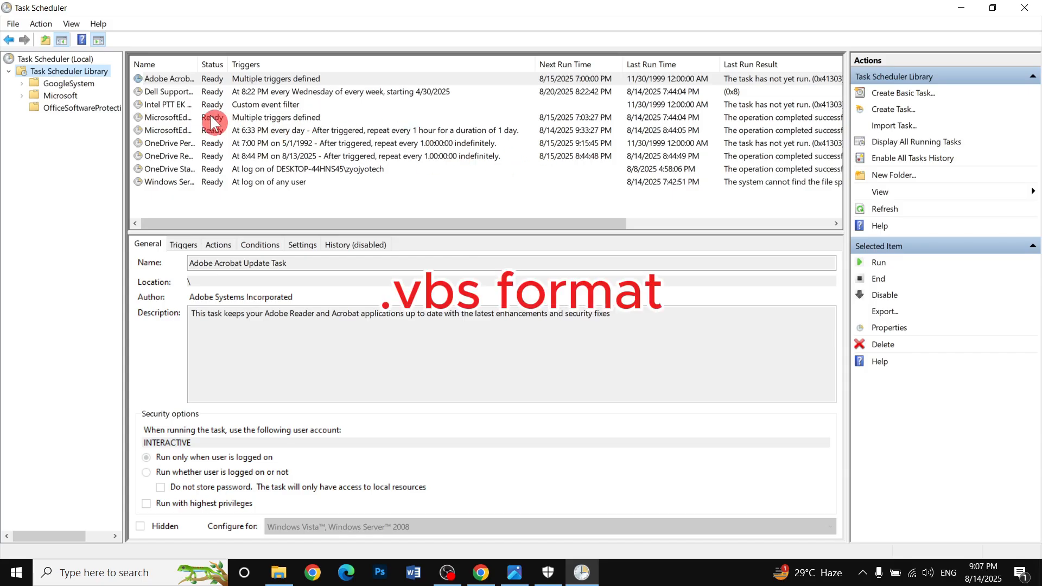
{"action": "left_click", "coordinate": [192, 118]}
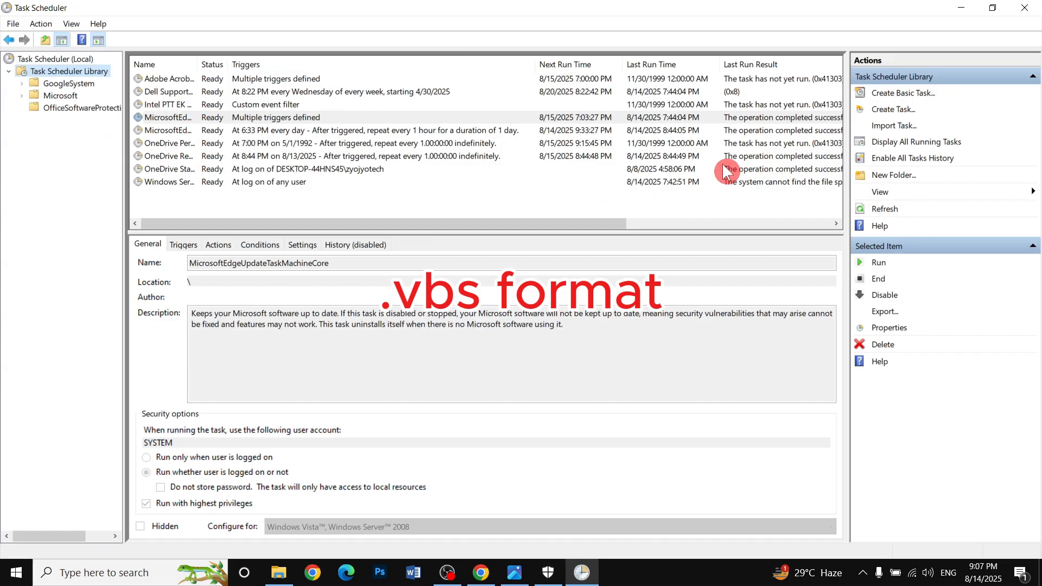
{"action": "left_click", "coordinate": [190, 104]}
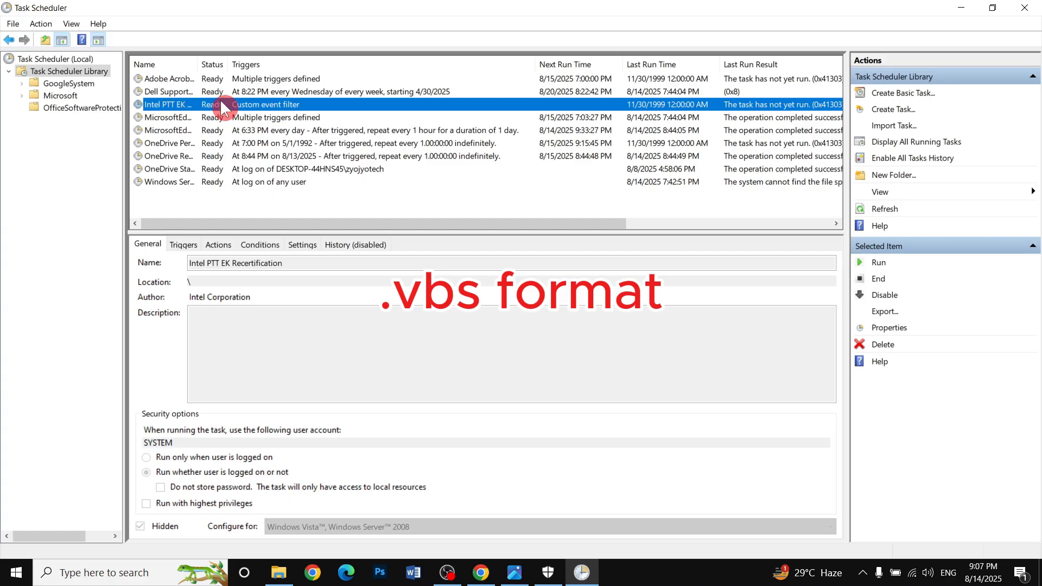
{"action": "right_click", "coordinate": [220, 103]}
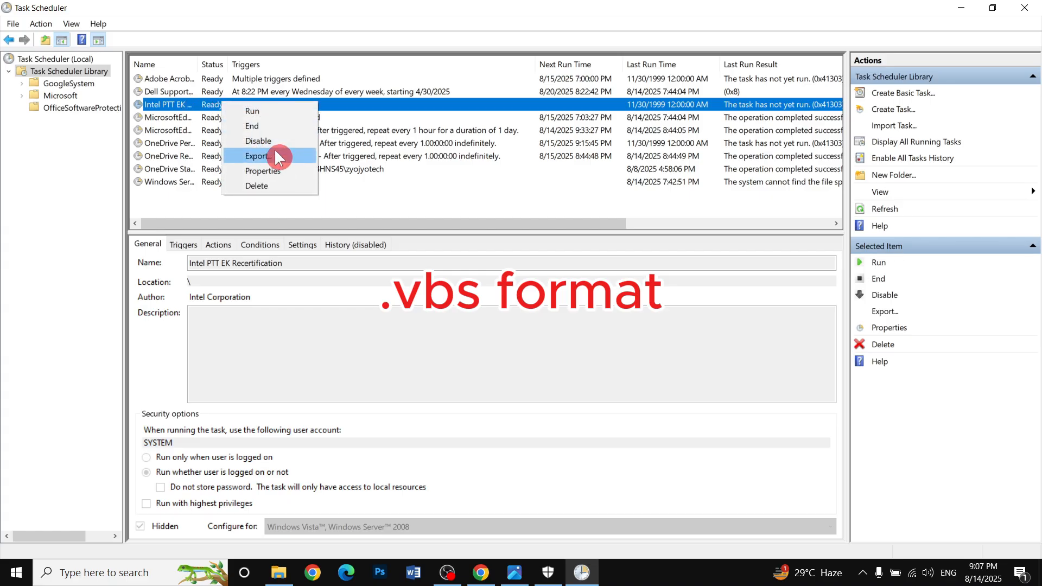
{"action": "left_click", "coordinate": [118, 188]}
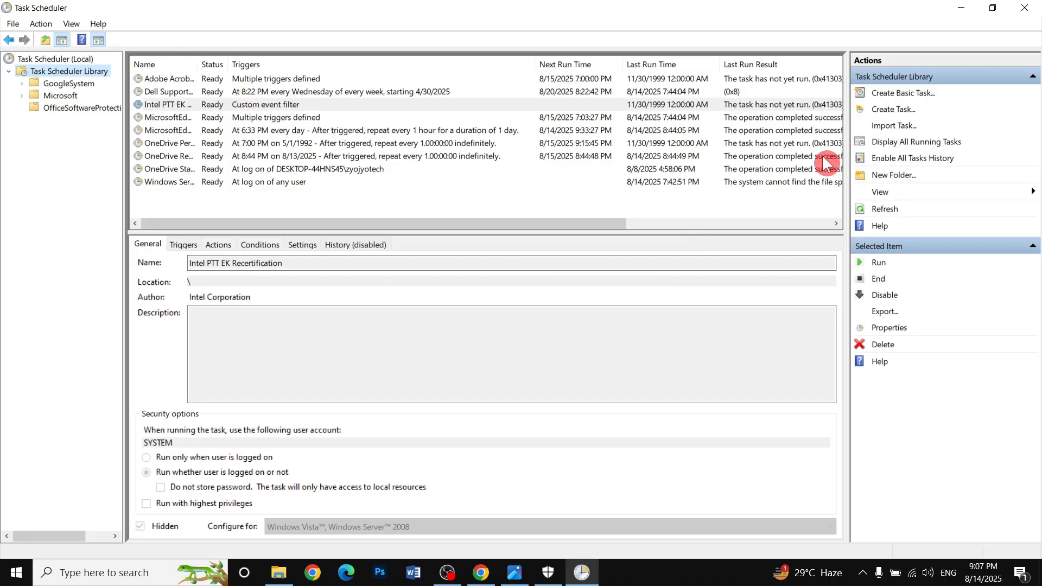
{"action": "left_click", "coordinate": [1025, 7]}
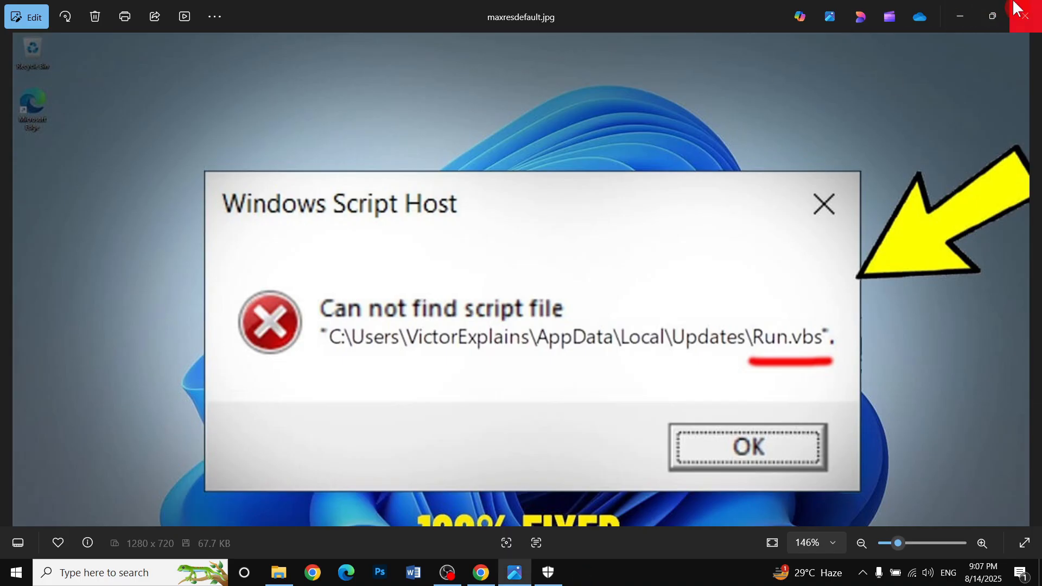
{"action": "left_click", "coordinate": [15, 572]}
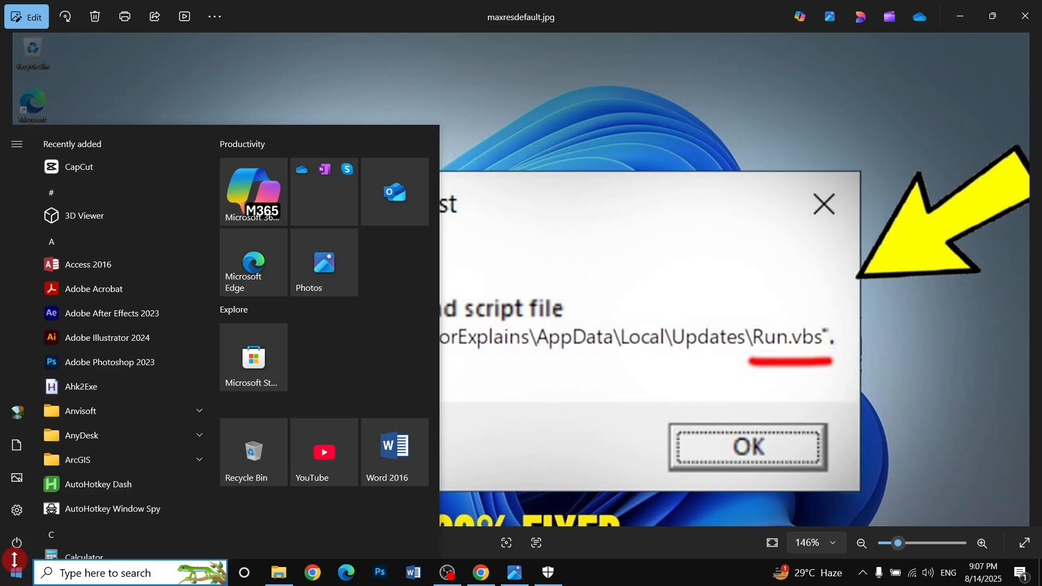
{"action": "left_click", "coordinate": [16, 543]}
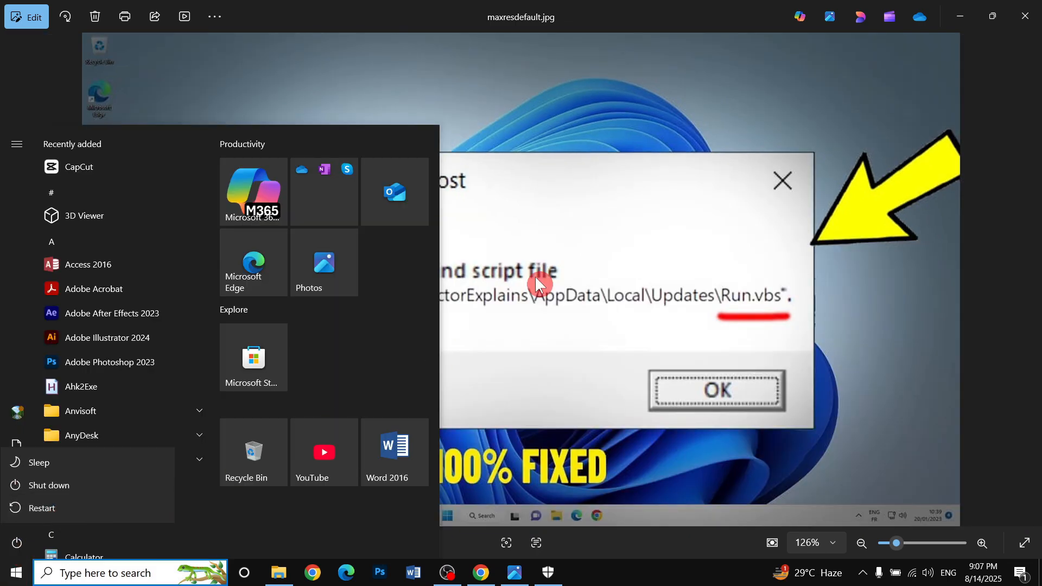
{"action": "left_click", "coordinate": [565, 248]}
{"action": "left_click", "coordinate": [579, 326]}
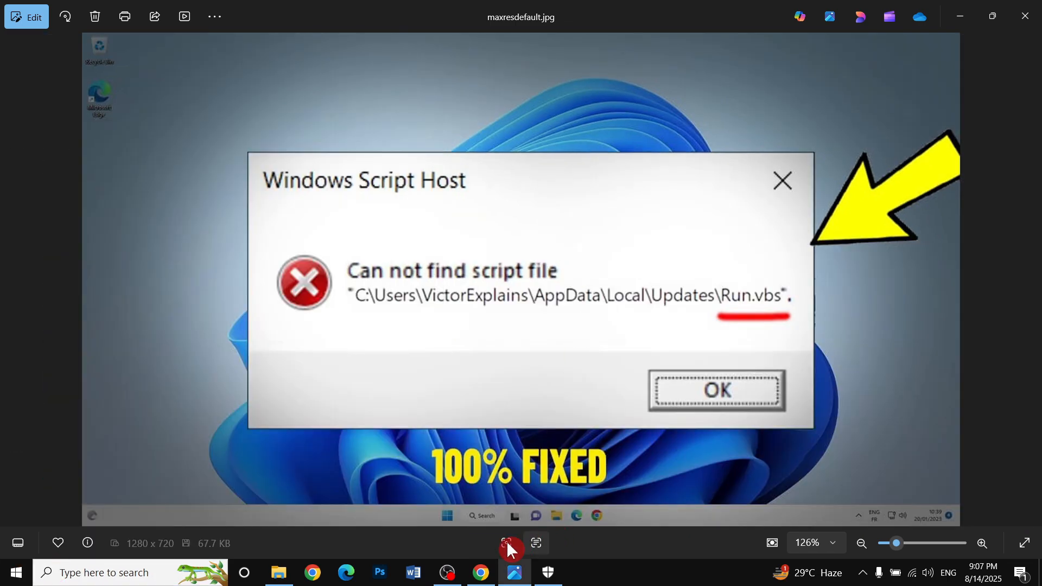